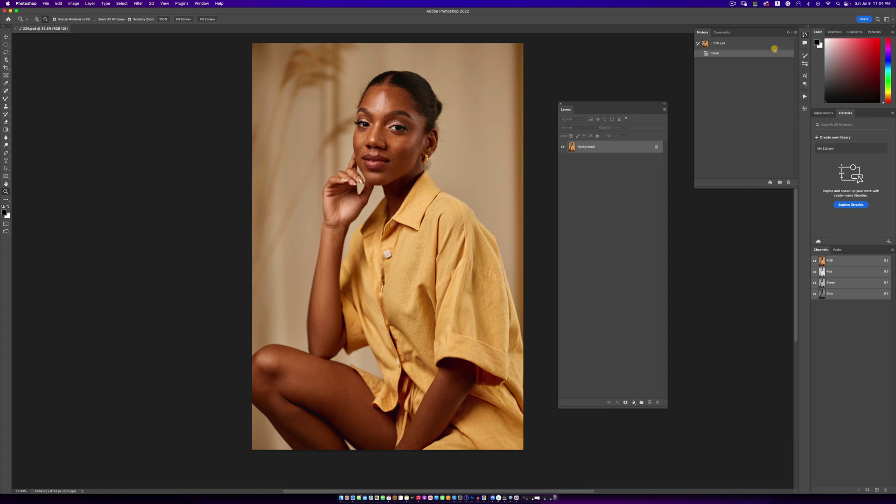
Collapse the History panel, enlarge the floating Layers panel and expand the Actions panel
{"action": "left_click", "coordinate": [788, 32]}
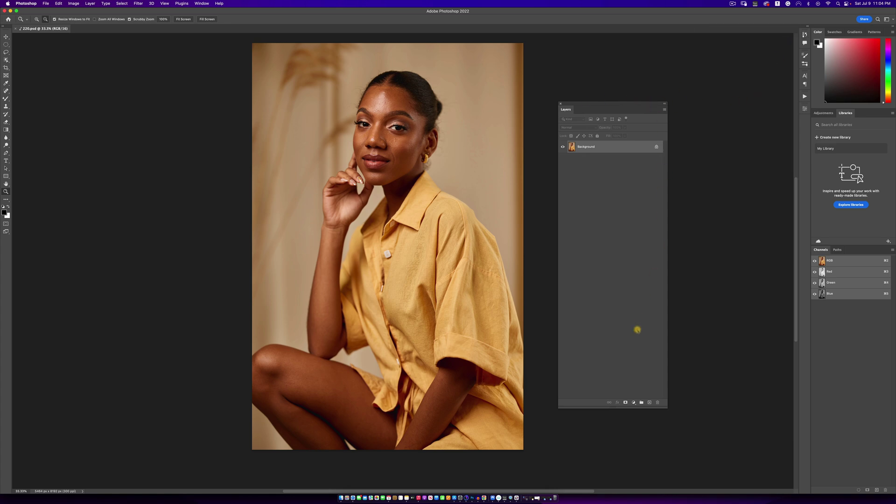
{"action": "left_click_drag", "start_coordinate": [667, 406], "coordinate": [694, 426]}
{"action": "left_click", "coordinate": [806, 98]}
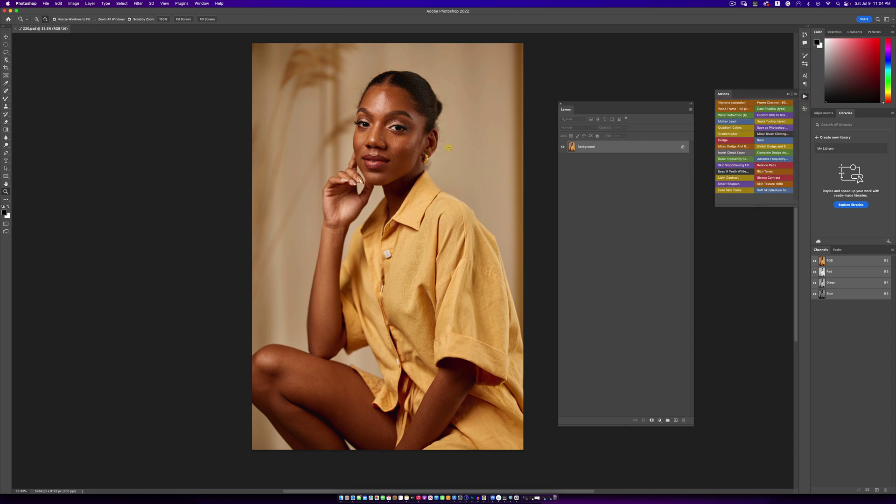
Duplicate the Background layer, working at a close-up view of the face
{"action": "left_click", "coordinate": [394, 115], "text": "alt"}
{"action": "left_click", "coordinate": [393, 116], "text": "alt"}
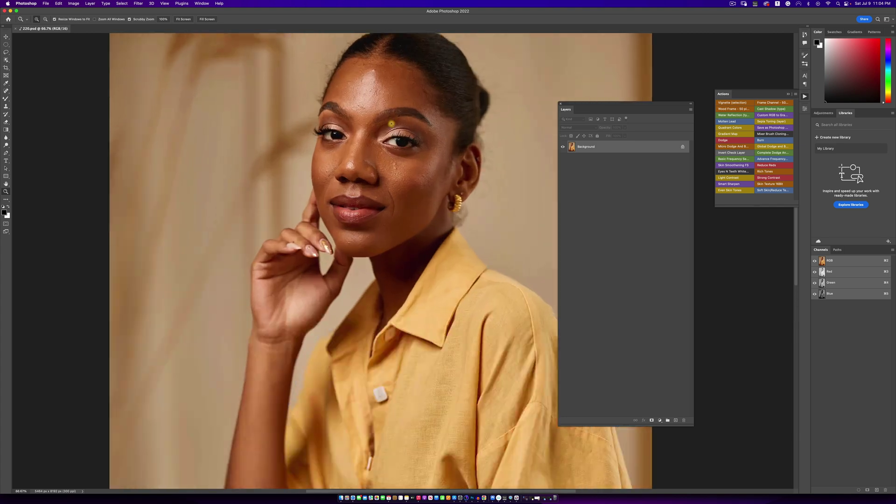
{"action": "left_click", "coordinate": [394, 115], "text": "alt"}
{"action": "scroll", "coordinate": [373, 86], "scroll_direction": "up", "scroll_amount": 5}
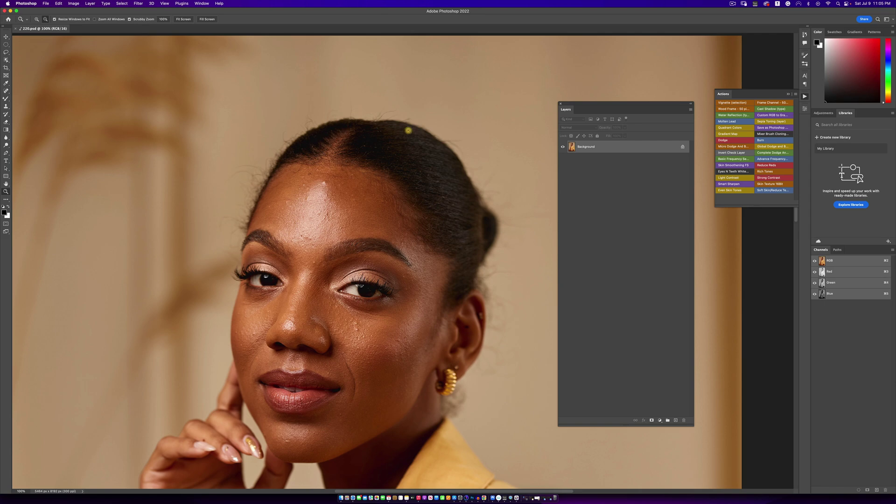
{"action": "left_click", "coordinate": [675, 421]}
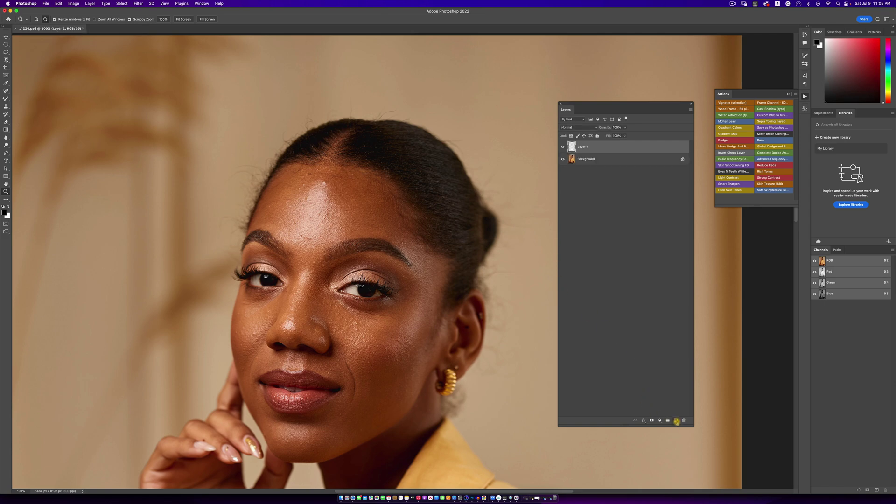
{"action": "key", "text": "super+z"}
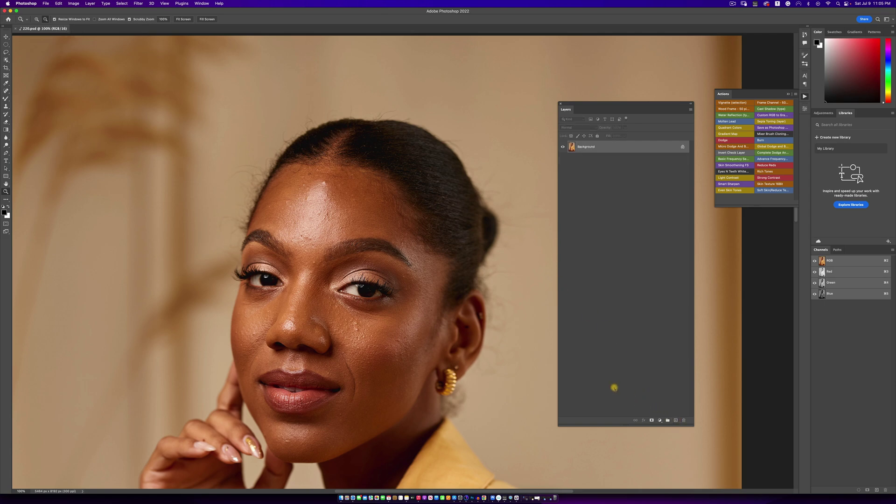
{"action": "key", "text": "super+j"}
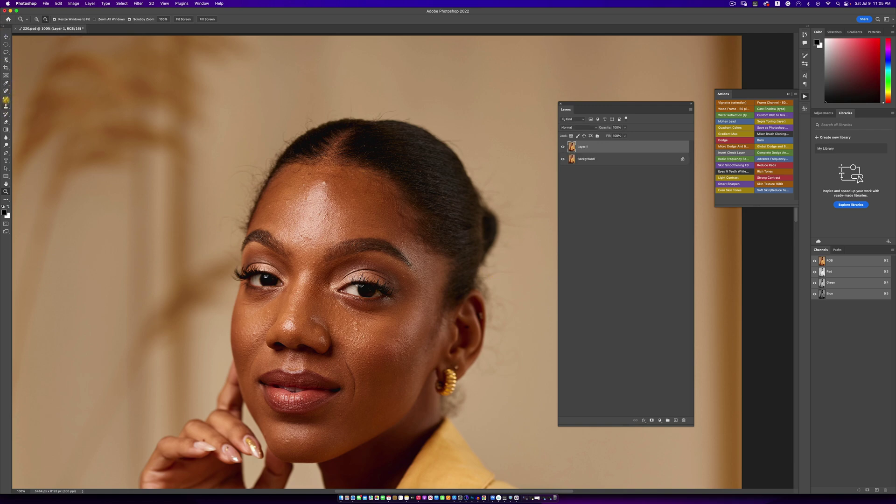
Remove the stray hairs around the outline of the head with the Spot Healing Brush on the duplicate layer
{"action": "left_click", "coordinate": [7, 90]}
{"action": "left_click", "coordinate": [61, 90]}
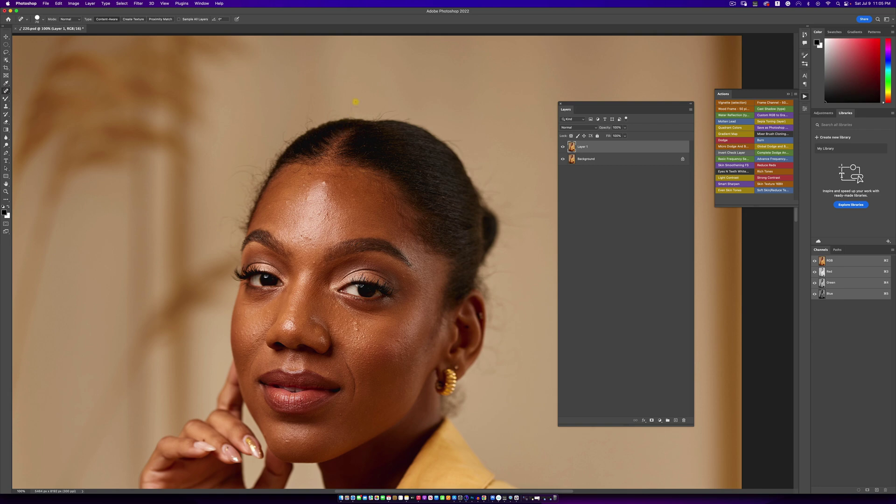
{"action": "left_click_drag", "start_coordinate": [351, 110], "coordinate": [395, 110]}
{"action": "left_click_drag", "start_coordinate": [406, 118], "coordinate": [404, 119]}
{"action": "mouse_move", "coordinate": [305, 117]}
{"action": "left_mouse_down"}
{"action": "mouse_move", "coordinate": [337, 111]}
{"action": "mouse_move", "coordinate": [312, 117]}
{"action": "left_mouse_up"}
{"action": "mouse_move", "coordinate": [244, 173]}
{"action": "left_mouse_down"}
{"action": "mouse_move", "coordinate": [228, 180]}
{"action": "mouse_move", "coordinate": [245, 165]}
{"action": "mouse_move", "coordinate": [232, 169]}
{"action": "left_mouse_up"}
{"action": "left_click_drag", "start_coordinate": [287, 130], "coordinate": [283, 141]}
{"action": "mouse_move", "coordinate": [489, 183]}
{"action": "left_mouse_down"}
{"action": "mouse_move", "coordinate": [504, 160]}
{"action": "mouse_move", "coordinate": [490, 180]}
{"action": "left_mouse_up"}
{"action": "key", "text": "bracketright"}
{"action": "mouse_move", "coordinate": [235, 232]}
{"action": "left_mouse_down"}
{"action": "mouse_move", "coordinate": [256, 176]}
{"action": "mouse_move", "coordinate": [242, 210]}
{"action": "mouse_move", "coordinate": [251, 185]}
{"action": "mouse_move", "coordinate": [248, 205]}
{"action": "left_mouse_up"}
Add an empty layer above the healed copy and set the Clone Stamp's flow to 14%
{"action": "left_click", "coordinate": [675, 420]}
{"action": "left_click", "coordinate": [6, 98]}
{"action": "left_click", "coordinate": [8, 107]}
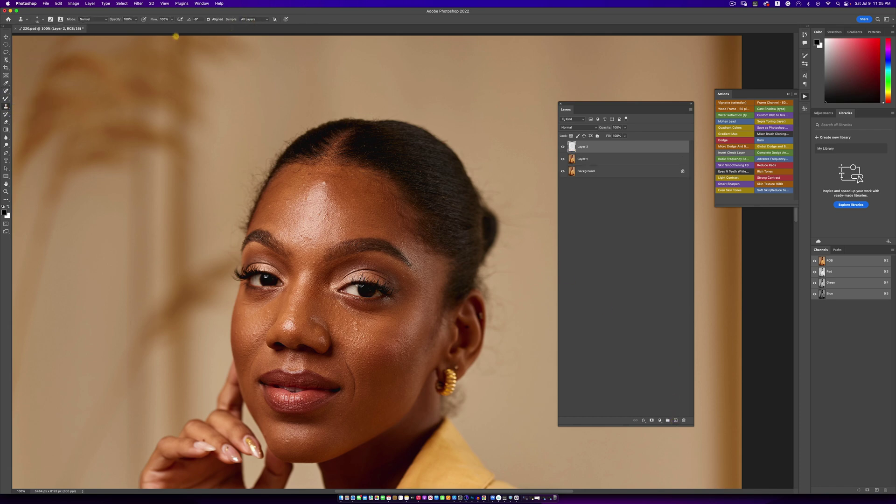
{"action": "left_click", "coordinate": [164, 20]}
{"action": "left_click_drag", "start_coordinate": [172, 19], "coordinate": [149, 28]}
Clone clean backdrop over the remaining flyaway hairs around the head and behind the neck near the earring
{"action": "left_click_drag", "start_coordinate": [233, 189], "coordinate": [308, 147]}
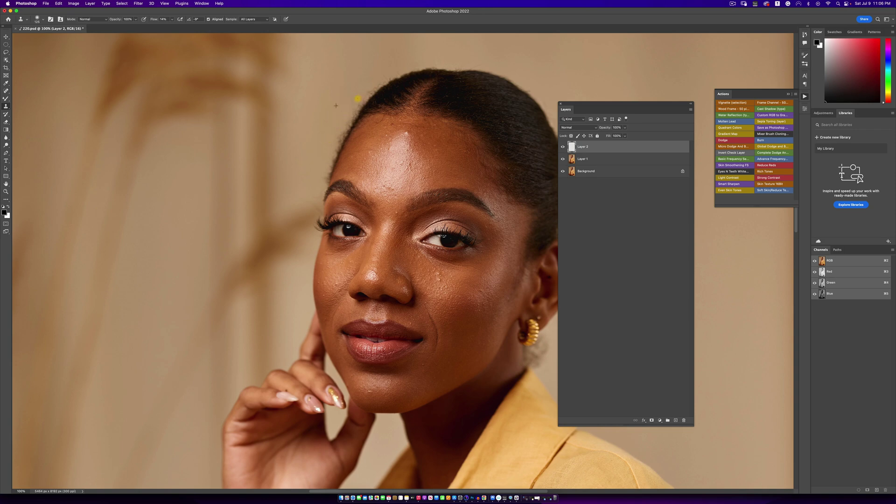
{"action": "left_click", "coordinate": [386, 69], "text": "alt"}
{"action": "left_click_drag", "start_coordinate": [374, 87], "coordinate": [362, 95]}
{"action": "left_click_drag", "start_coordinate": [444, 85], "coordinate": [310, 88]}
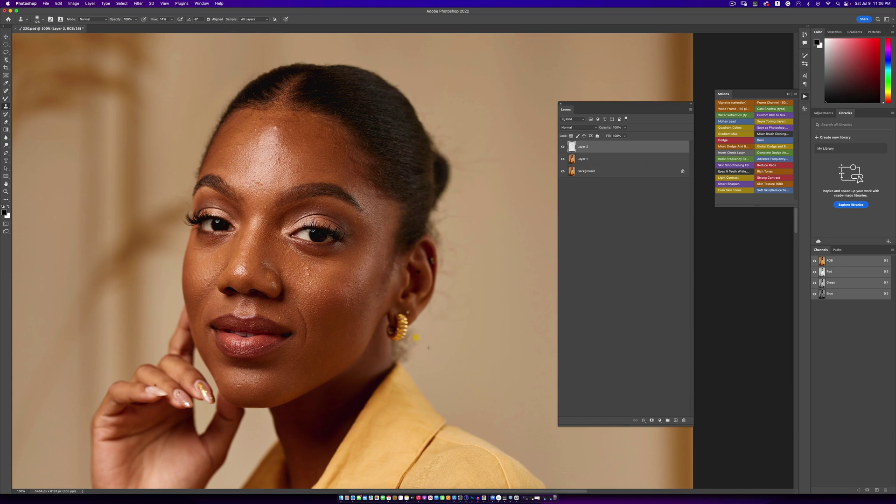
{"action": "left_click_drag", "start_coordinate": [410, 357], "coordinate": [414, 342]}
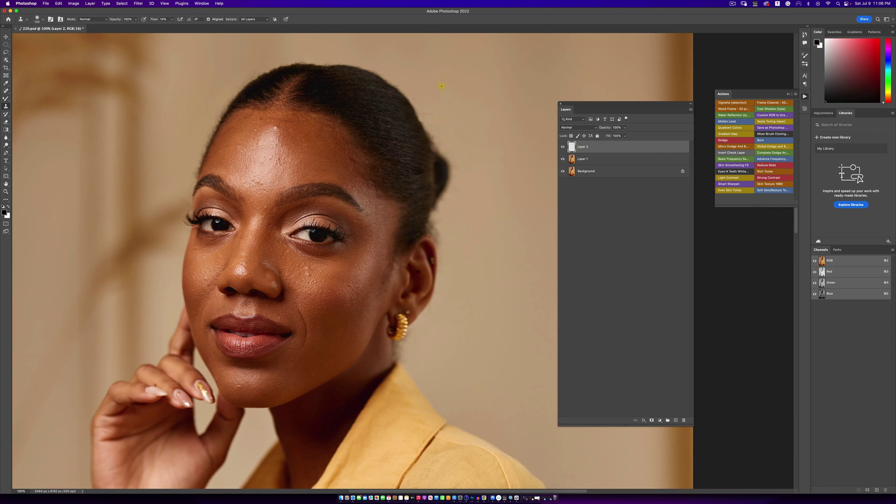
{"action": "left_click_drag", "start_coordinate": [417, 90], "coordinate": [428, 113]}
Stamp all visible layers into a new top layer and run the Basic Frequency Separation action
{"action": "key", "text": "z"}
{"action": "left_click_drag", "start_coordinate": [478, 201], "coordinate": [438, 202]}
{"action": "left_click", "coordinate": [438, 201], "text": "alt"}
{"action": "key", "text": "s"}
{"action": "left_click_drag", "start_coordinate": [457, 261], "coordinate": [422, 163]}
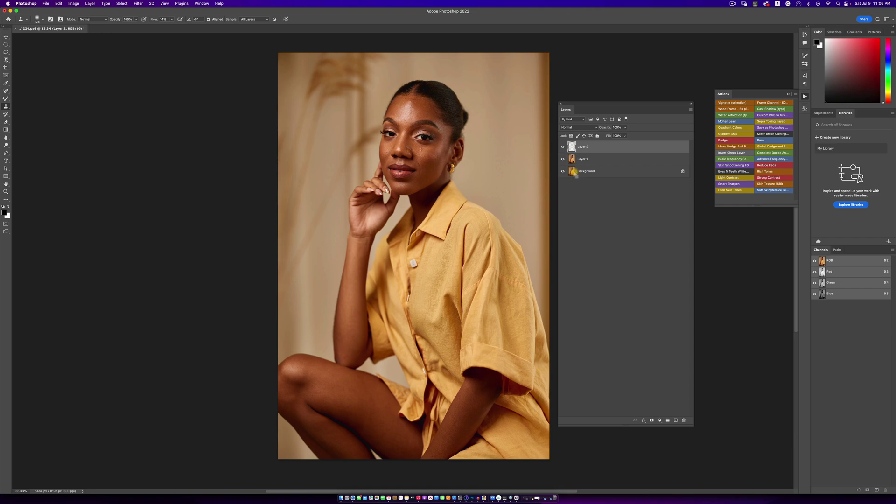
{"action": "key", "text": "super+alt+shift+e"}
{"action": "left_click", "coordinate": [726, 159]}
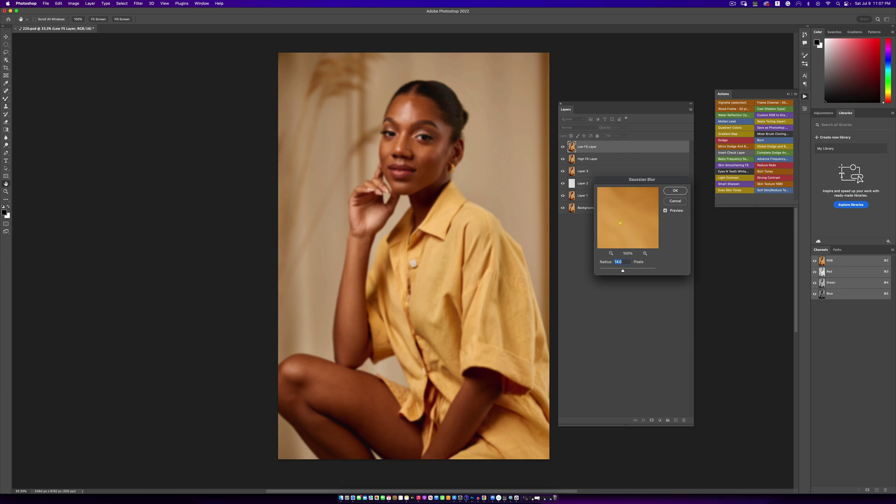
Blur the Low FS Layer with a Gaussian Blur radius of 8 pixels, judging the cheek skin in the preview
{"action": "left_click_drag", "start_coordinate": [609, 270], "coordinate": [620, 270]}
{"action": "left_click", "coordinate": [425, 147]}
{"action": "left_click_drag", "start_coordinate": [628, 217], "coordinate": [625, 201]}
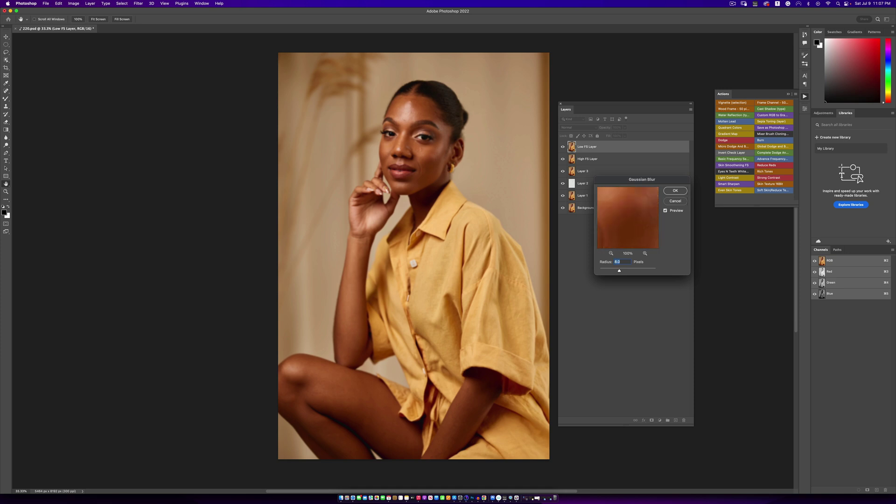
{"action": "left_click", "coordinate": [611, 253]}
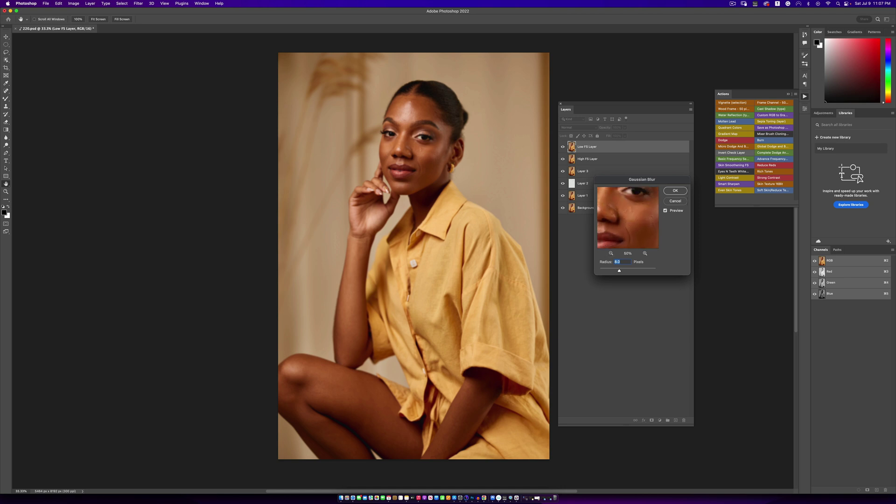
{"action": "mouse_move", "coordinate": [628, 205]}
{"action": "left_mouse_down"}
{"action": "mouse_move", "coordinate": [633, 247]}
{"action": "mouse_move", "coordinate": [643, 196]}
{"action": "mouse_move", "coordinate": [624, 201]}
{"action": "mouse_move", "coordinate": [628, 209]}
{"action": "left_mouse_up"}
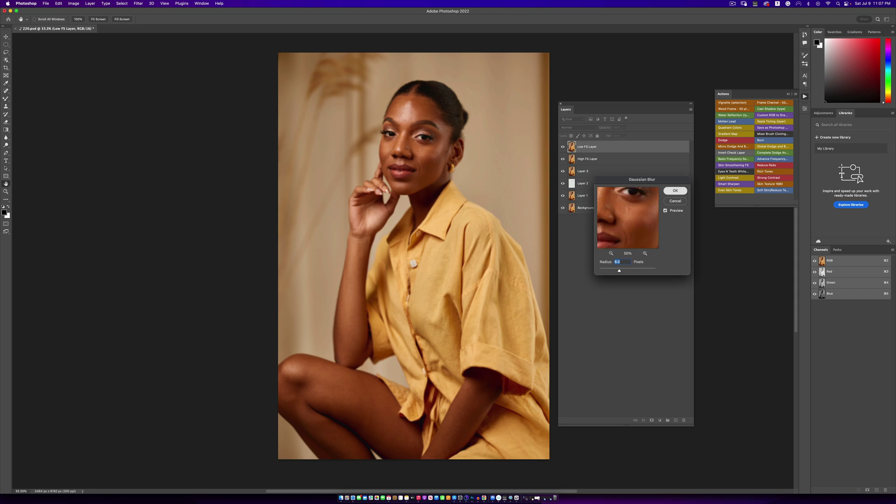
{"action": "key", "text": "Return"}
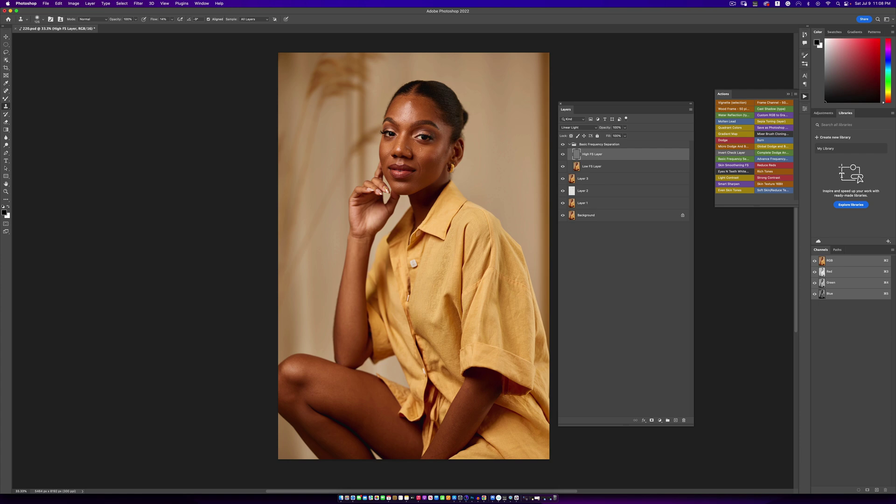
Set the Clone Stamp to sample only the current layer for retouching the High FS Layer
{"action": "left_click", "coordinate": [417, 127], "text": "super"}
{"action": "left_click", "coordinate": [416, 127], "text": "super"}
{"action": "left_click", "coordinate": [416, 127], "text": "super"}
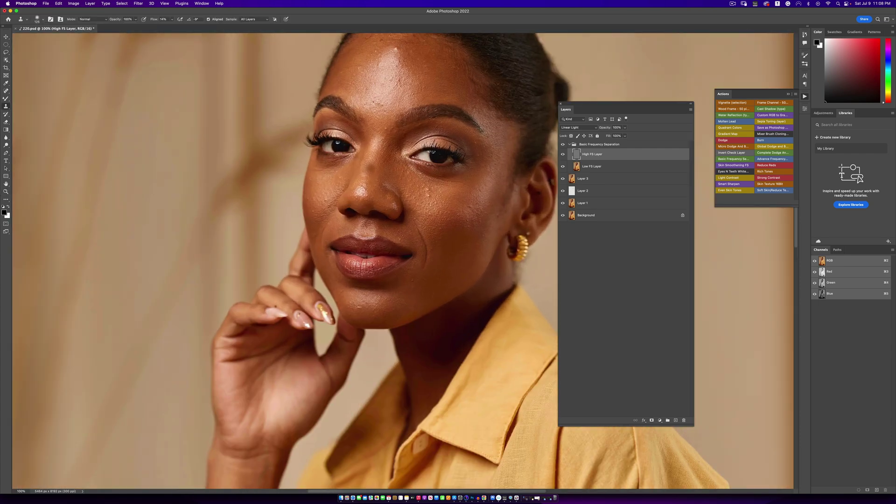
{"action": "left_click", "coordinate": [254, 20]}
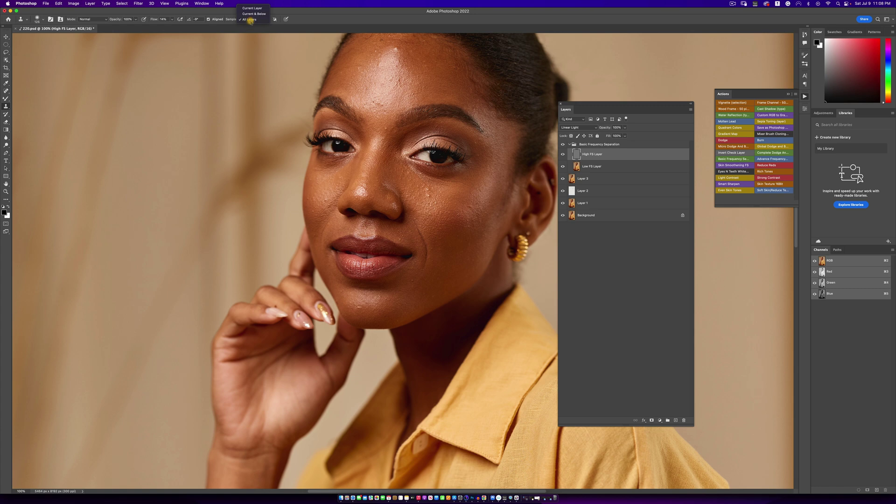
{"action": "left_click", "coordinate": [252, 6]}
{"action": "scroll", "coordinate": [420, 180], "scroll_direction": "up", "scroll_amount": 5}
{"action": "scroll", "coordinate": [420, 181], "scroll_direction": "right", "scroll_amount": 3}
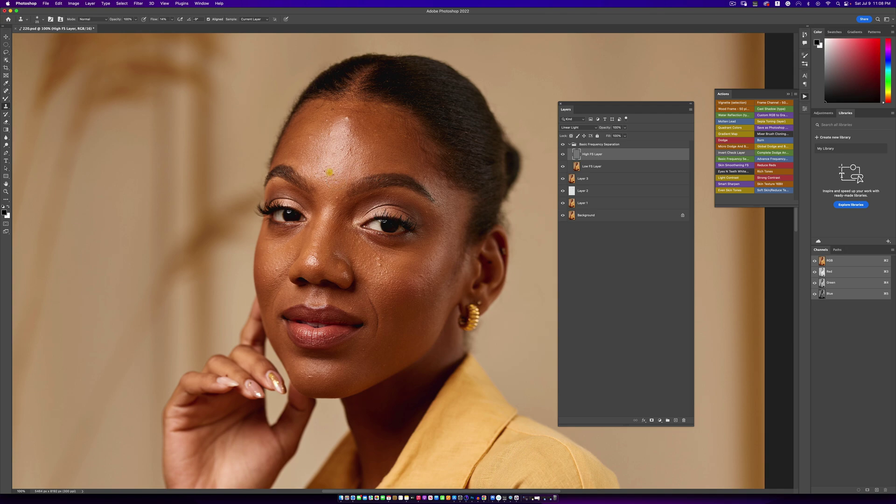
Set the Clone Stamp's flow to 100% and clone clean texture over the forehead bumps on the High FS Layer
{"action": "left_click", "coordinate": [326, 173], "text": "super"}
{"action": "left_click", "coordinate": [330, 171], "text": "super"}
{"action": "left_click", "coordinate": [332, 171], "text": "alt+super"}
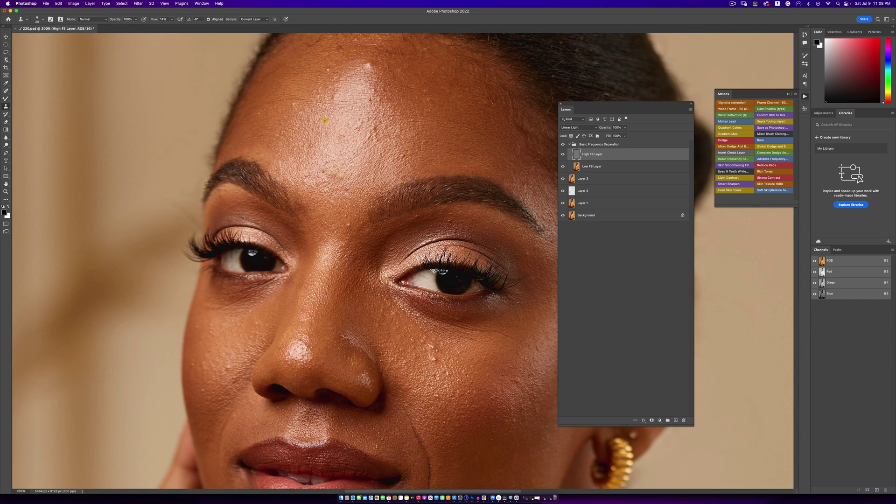
{"action": "left_click", "coordinate": [172, 19]}
{"action": "left_click_drag", "start_coordinate": [171, 26], "coordinate": [267, 31]}
{"action": "left_click", "coordinate": [326, 166]}
{"action": "left_click", "coordinate": [383, 154]}
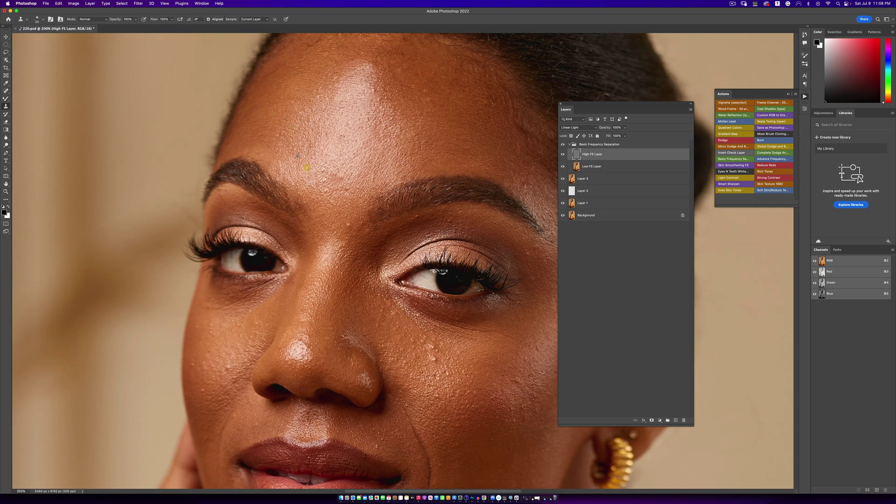
Clone smooth skin texture over the bumps on both cheeks, under the eyes and on the chin
{"action": "scroll", "coordinate": [286, 145], "scroll_direction": "down", "scroll_amount": 5}
{"action": "scroll", "coordinate": [286, 145], "scroll_direction": "right", "scroll_amount": 2}
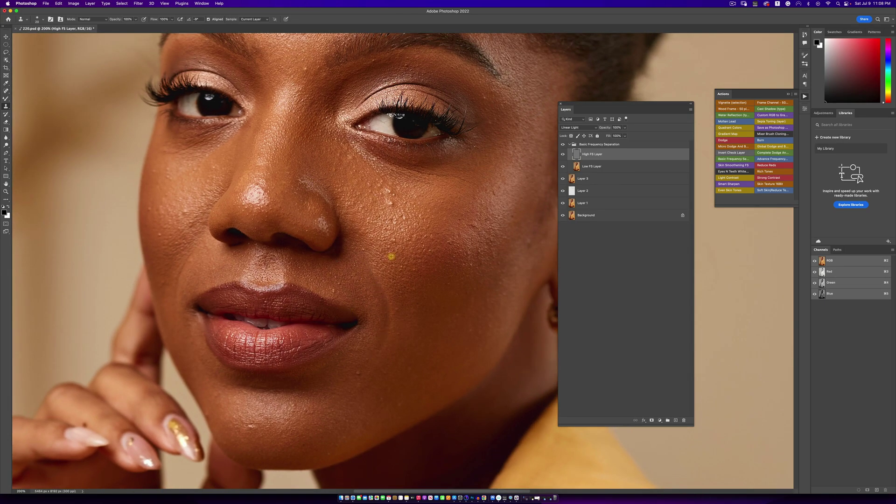
{"action": "left_click", "coordinate": [486, 239]}
{"action": "left_click", "coordinate": [183, 213]}
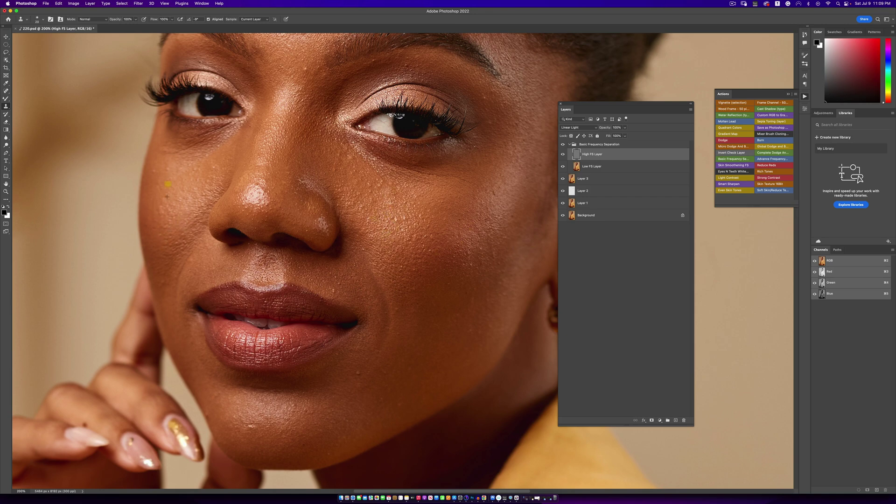
{"action": "left_click", "coordinate": [202, 143]}
{"action": "scroll", "coordinate": [293, 304], "scroll_direction": "down", "scroll_amount": 5}
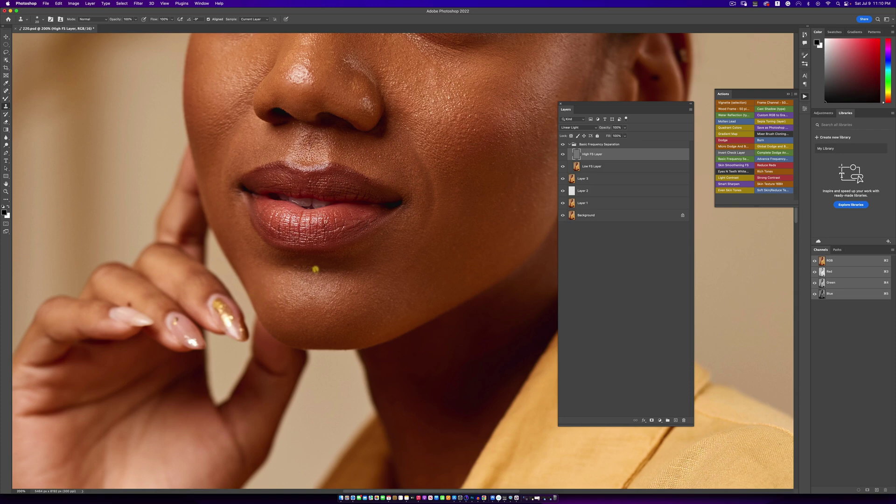
Examine the hand, arm and legs and then the whole portrait for remaining skin blemishes
{"action": "scroll", "coordinate": [428, 192], "scroll_direction": "down", "scroll_amount": 4}
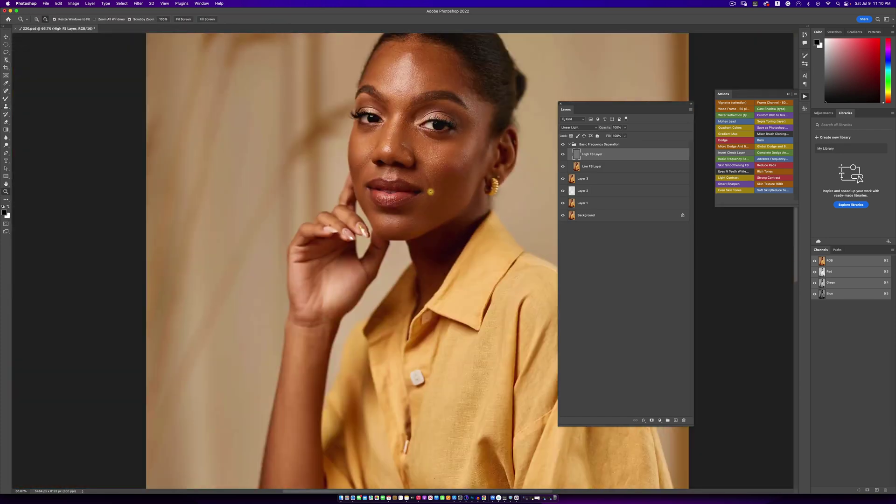
{"action": "scroll", "coordinate": [402, 126], "scroll_direction": "up", "scroll_amount": 2}
{"action": "key", "text": "z"}
{"action": "mouse_move", "coordinate": [420, 241]}
{"action": "left_mouse_down"}
{"action": "mouse_move", "coordinate": [408, 282]}
{"action": "mouse_move", "coordinate": [422, 275]}
{"action": "mouse_move", "coordinate": [378, 303]}
{"action": "mouse_move", "coordinate": [391, 310]}
{"action": "left_mouse_up"}
{"action": "key", "text": "s"}
{"action": "scroll", "coordinate": [399, 314], "scroll_direction": "down", "scroll_amount": 1}
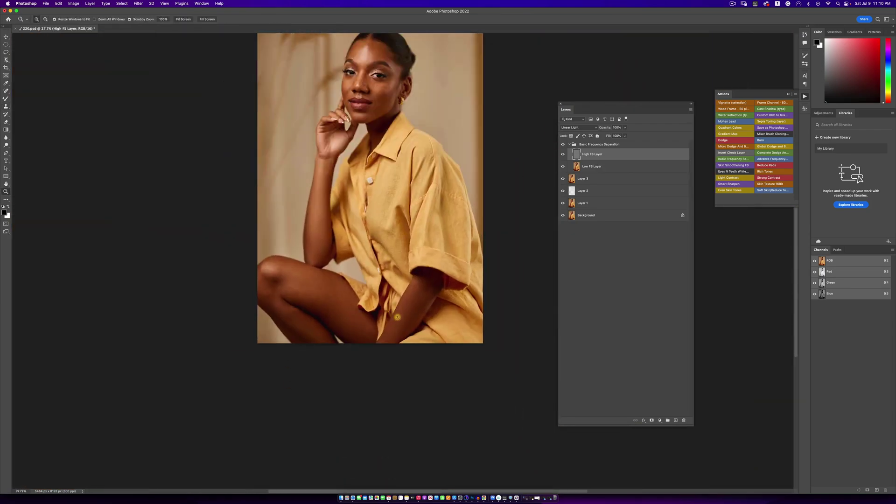
{"action": "scroll", "coordinate": [418, 318], "scroll_direction": "up", "scroll_amount": 5}
{"action": "left_click", "coordinate": [399, 303]}
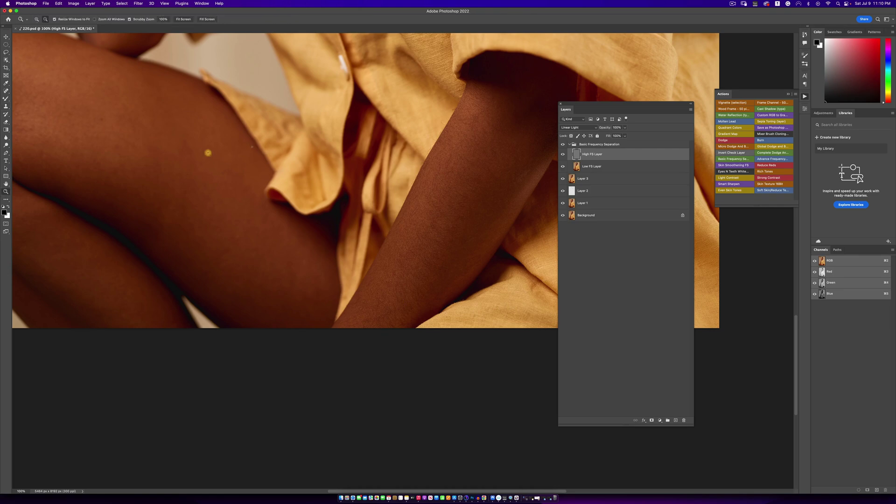
{"action": "scroll", "coordinate": [208, 149], "scroll_direction": "down", "scroll_amount": 4}
{"action": "scroll", "coordinate": [172, 130], "scroll_direction": "up", "scroll_amount": 3}
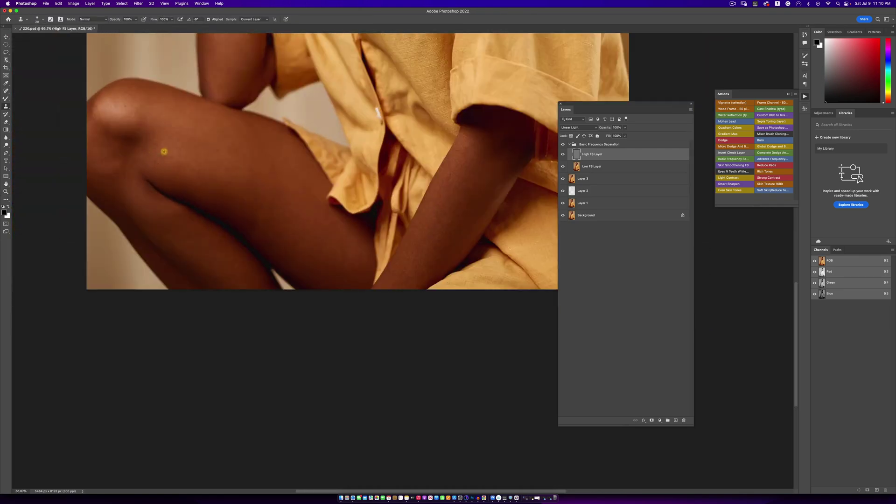
{"action": "key", "text": "z"}
{"action": "key", "text": "super+0"}
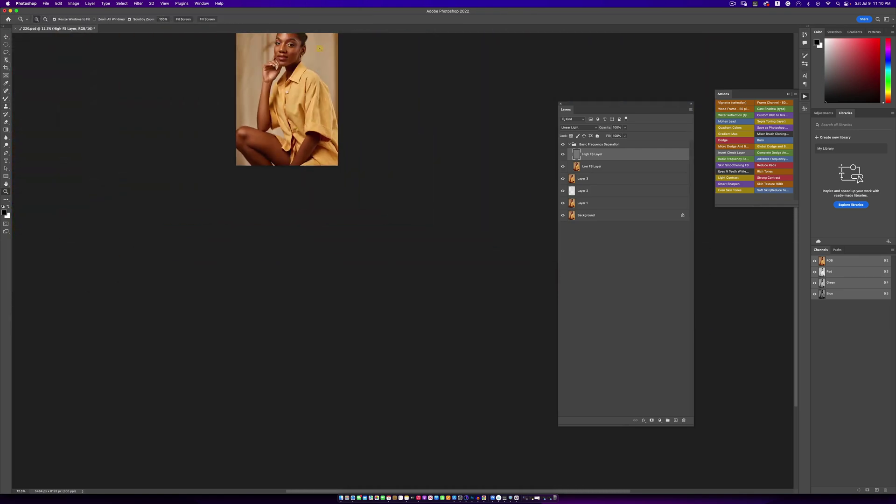
{"action": "left_click", "coordinate": [342, 68]}
{"action": "key", "text": "s"}
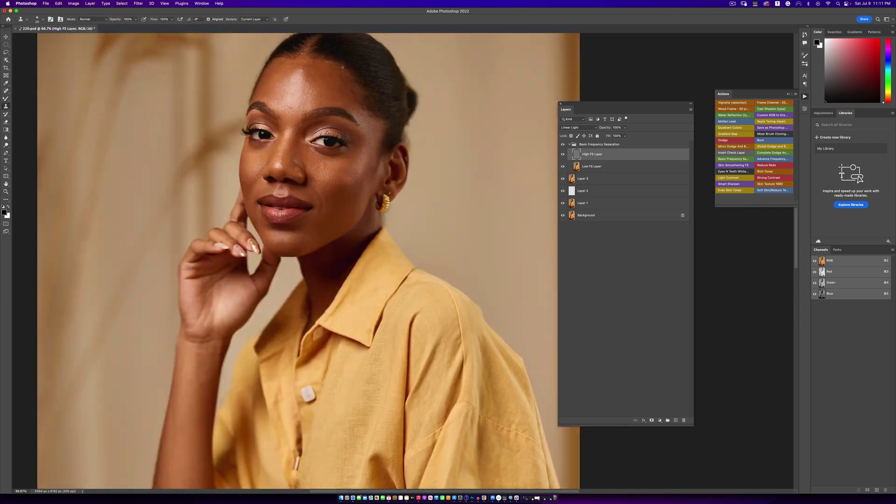
Inspect the forehead, hairline and temple texture up close, comparing it with the wider view of the face
{"action": "key", "text": "z"}
{"action": "left_click", "coordinate": [312, 68]}
{"action": "left_click", "coordinate": [309, 69]}
{"action": "left_click", "coordinate": [305, 71]}
{"action": "key", "text": "s"}
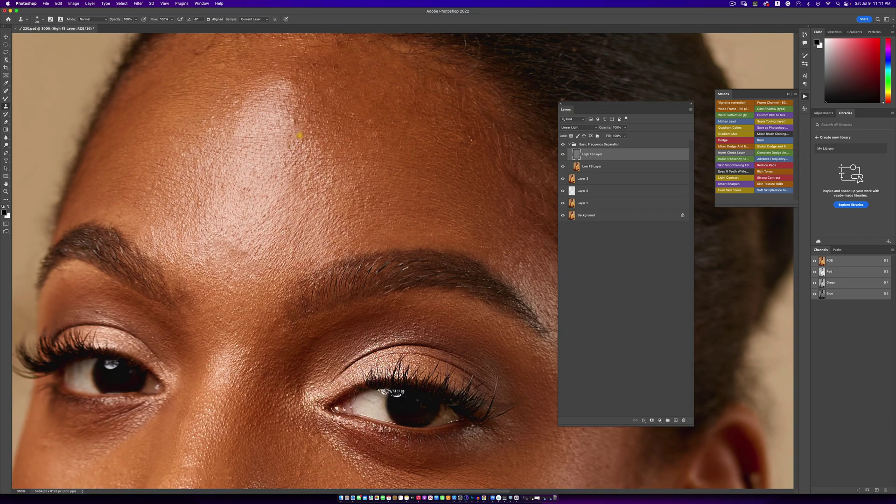
{"action": "key", "text": "z"}
{"action": "left_click", "coordinate": [288, 153], "text": "alt"}
{"action": "left_click", "coordinate": [288, 154], "text": "alt"}
{"action": "left_click", "coordinate": [329, 158], "text": "alt"}
{"action": "left_click", "coordinate": [334, 160]}
{"action": "key", "text": "s"}
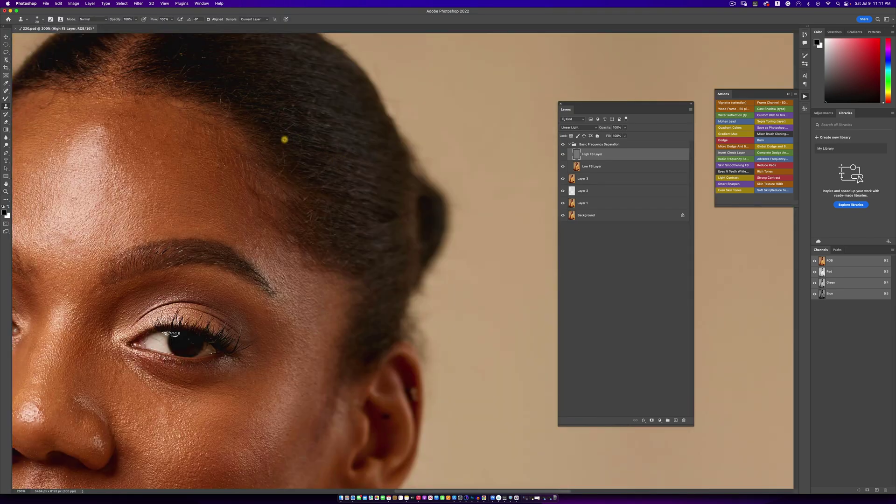
{"action": "key", "text": "z"}
{"action": "left_click", "coordinate": [222, 81], "text": "alt"}
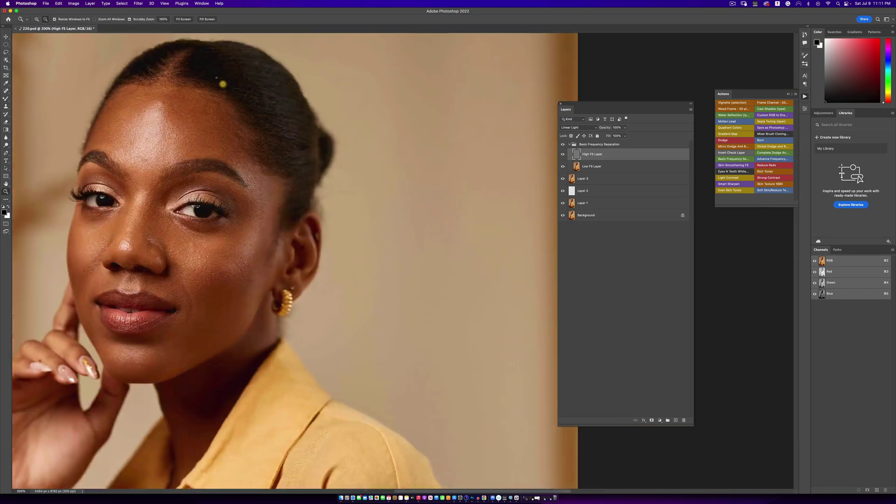
Examine the cleaned skin texture on the face up close and across the whole portrait at several magnifications
{"action": "left_click", "coordinate": [198, 124]}
{"action": "left_click", "coordinate": [295, 135]}
{"action": "left_click", "coordinate": [321, 162]}
{"action": "key", "text": "s"}
{"action": "left_click", "coordinate": [328, 189]}
{"action": "key", "text": "super+1"}
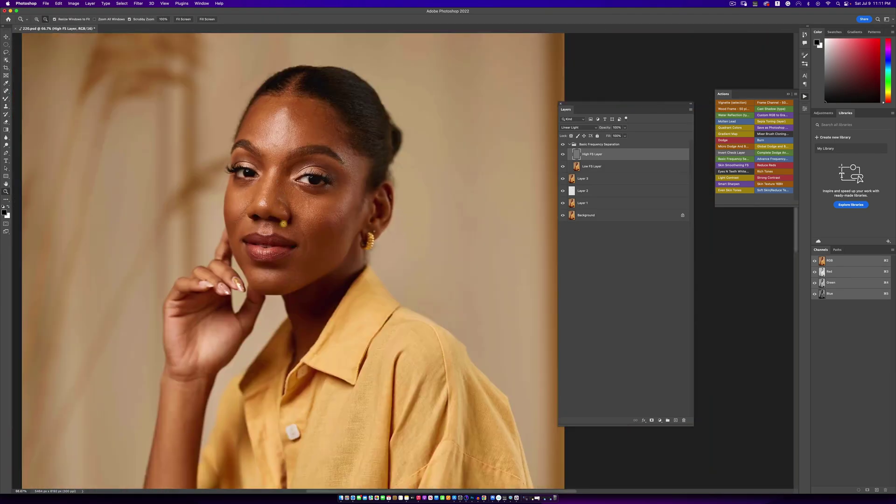
{"action": "key", "text": "super+minus"}
{"action": "key", "text": "super+minus"}
{"action": "key", "text": "super+minus"}
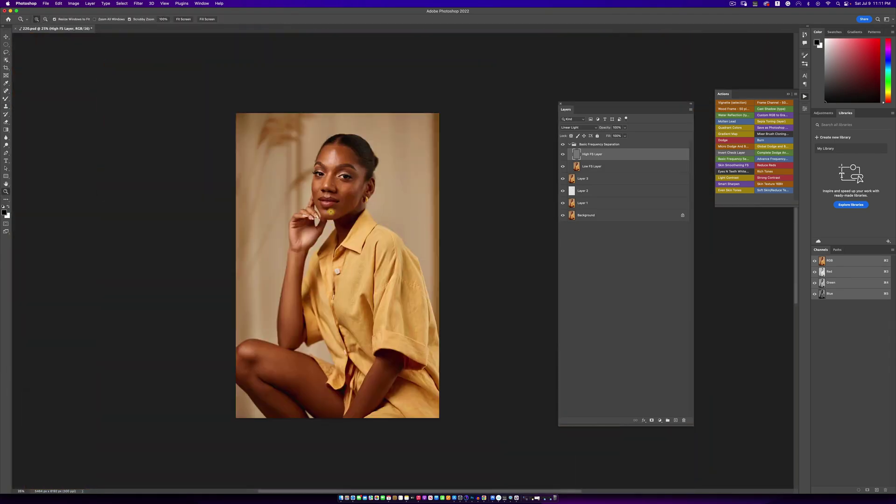
{"action": "left_click_drag", "start_coordinate": [349, 180], "coordinate": [532, 157]}
{"action": "key", "text": "z"}
{"action": "left_click", "coordinate": [390, 190], "text": "alt"}
{"action": "left_click", "coordinate": [390, 189], "text": "alt"}
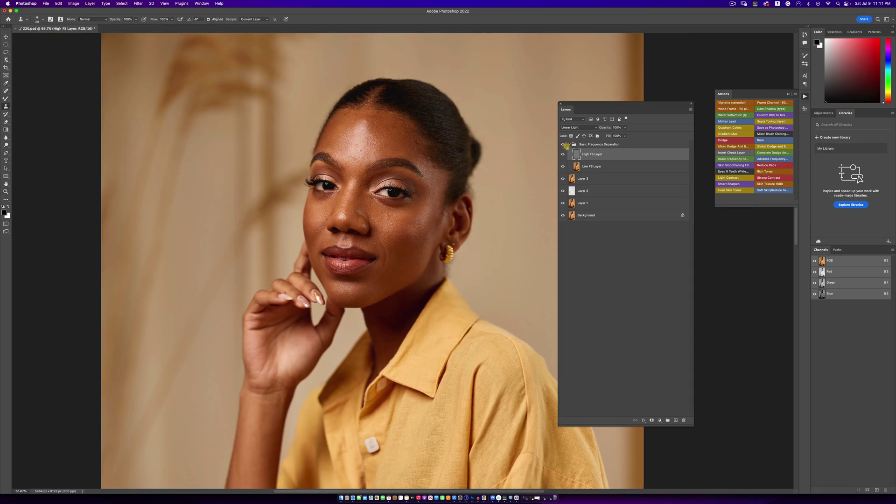
{"action": "left_click_drag", "start_coordinate": [351, 201], "coordinate": [413, 236]}
{"action": "key", "text": "z"}
{"action": "left_click", "coordinate": [428, 226], "text": "alt"}
{"action": "left_click", "coordinate": [433, 232], "text": "alt"}
{"action": "left_click", "coordinate": [436, 237], "text": "alt"}
{"action": "left_click", "coordinate": [437, 237], "text": "alt"}
{"action": "left_click_drag", "start_coordinate": [437, 235], "coordinate": [370, 179]}
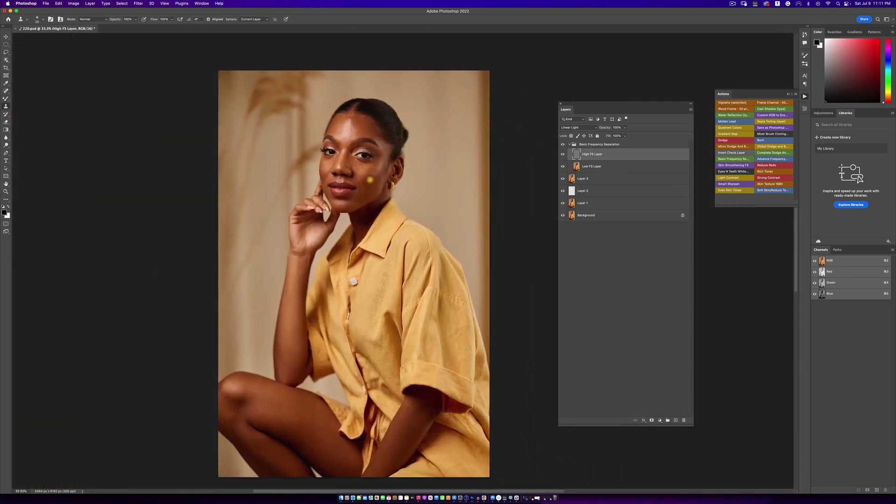
Collapse the frequency separation group, run the complete dodge-and-burn action, and raise the Invert Check Layer's Levels midtone to about 0.6
{"action": "left_click", "coordinate": [570, 144]}
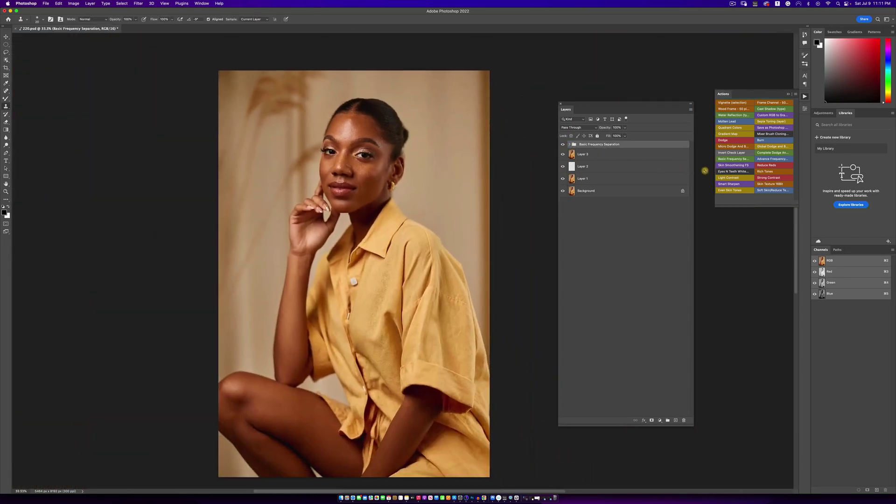
{"action": "left_click", "coordinate": [766, 152]}
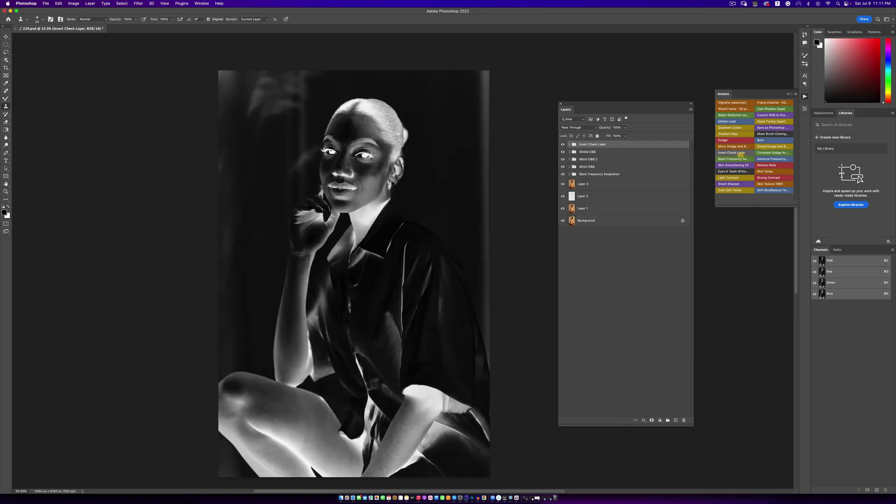
{"action": "left_click", "coordinate": [569, 144]}
{"action": "double_click", "coordinate": [577, 154]}
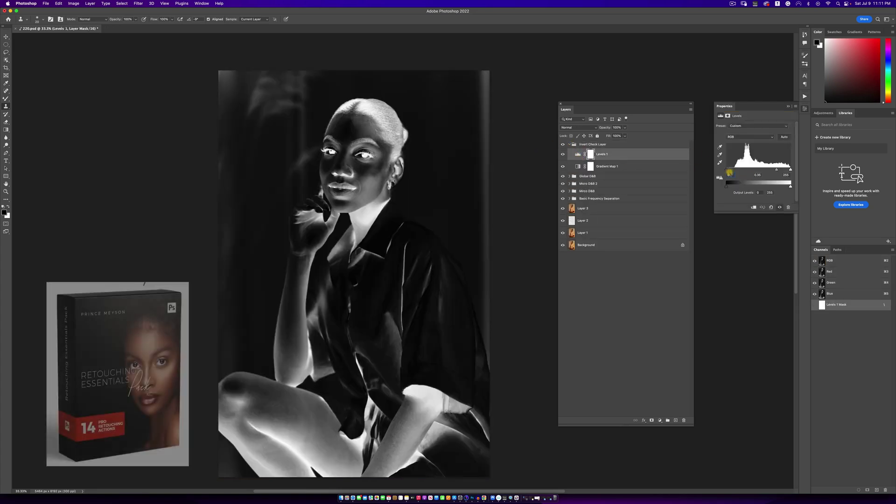
{"action": "mouse_move", "coordinate": [774, 172]}
{"action": "left_mouse_down"}
{"action": "mouse_move", "coordinate": [741, 170]}
{"action": "mouse_move", "coordinate": [767, 169]}
{"action": "left_mouse_up"}
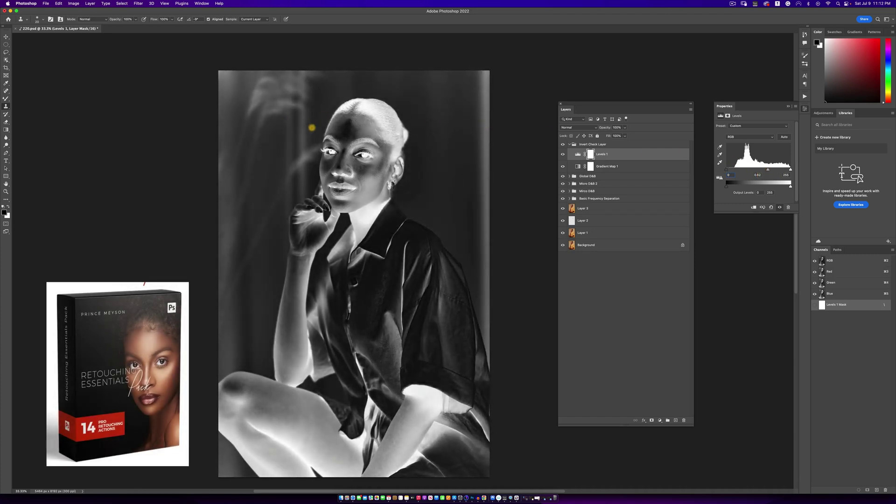
Expand the Mirco D&B group and set up a Soft Round brush with 1% flow
{"action": "left_click", "coordinate": [341, 145], "text": "super"}
{"action": "left_click", "coordinate": [342, 145], "text": "super"}
{"action": "left_click_drag", "start_coordinate": [391, 156], "coordinate": [335, 159]}
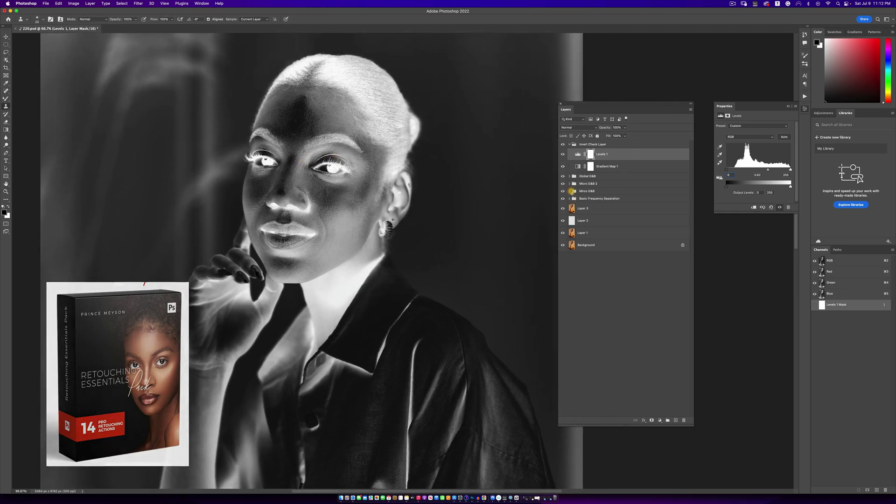
{"action": "left_click", "coordinate": [572, 191]}
{"action": "left_click", "coordinate": [570, 191]}
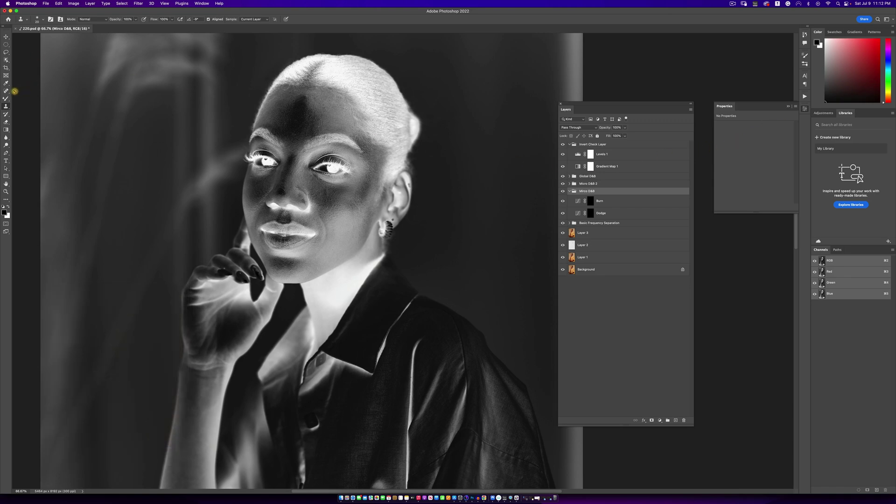
{"action": "left_click", "coordinate": [6, 98]}
{"action": "left_click", "coordinate": [28, 97]}
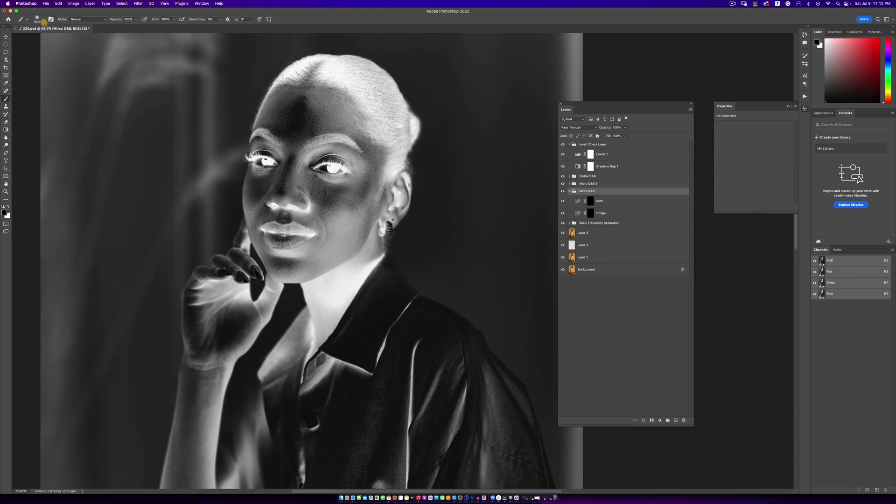
{"action": "left_click", "coordinate": [43, 22]}
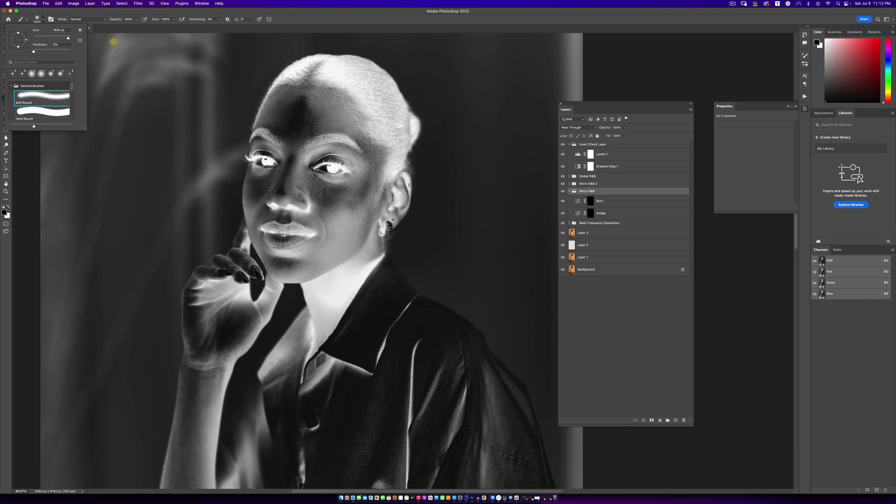
{"action": "left_click_drag", "start_coordinate": [173, 19], "coordinate": [126, 23]}
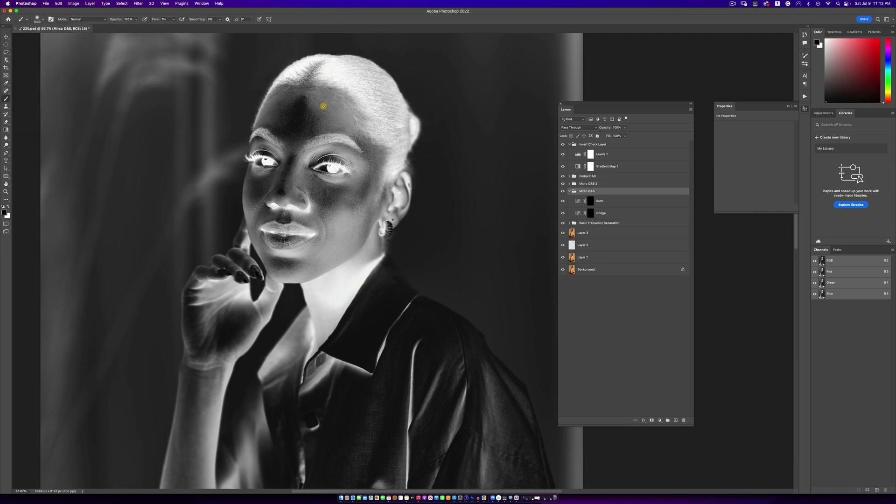
Make white the foreground colour and paint on the Burn mask, varying the brush size, to even out the face's highlights
{"action": "left_click", "coordinate": [591, 213]}
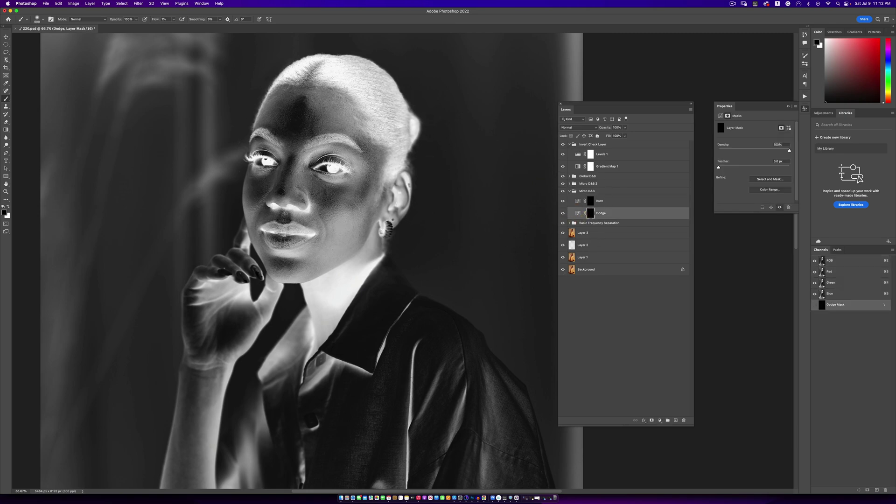
{"action": "left_click", "coordinate": [591, 201]}
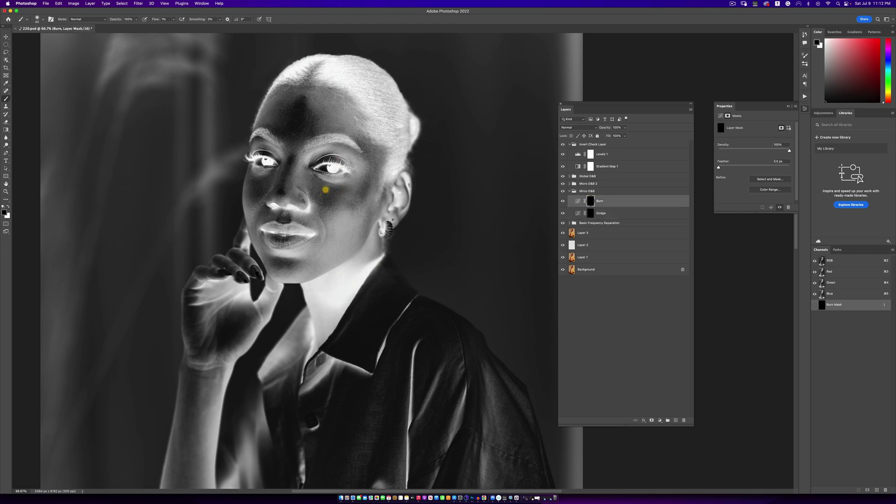
{"action": "left_click", "coordinate": [8, 206]}
{"action": "key", "text": "bracketleft"}
{"action": "key", "text": "bracketleft"}
{"action": "key", "text": "bracketright"}
{"action": "key", "text": "bracketright"}
{"action": "key", "text": "bracketright"}
{"action": "key", "text": "bracketleft"}
{"action": "key", "text": "bracketleft"}
{"action": "key", "text": "bracketright"}
{"action": "key", "text": "bracketright"}
{"action": "key", "text": "bracketright"}
Lighten the darker patches on the lower cheek beside the mouth on the Dodge mask with a smaller brush
{"action": "left_click", "coordinate": [321, 235], "text": "super"}
{"action": "key", "text": "alt+bracketleft"}
{"action": "key", "text": "bracketleft"}
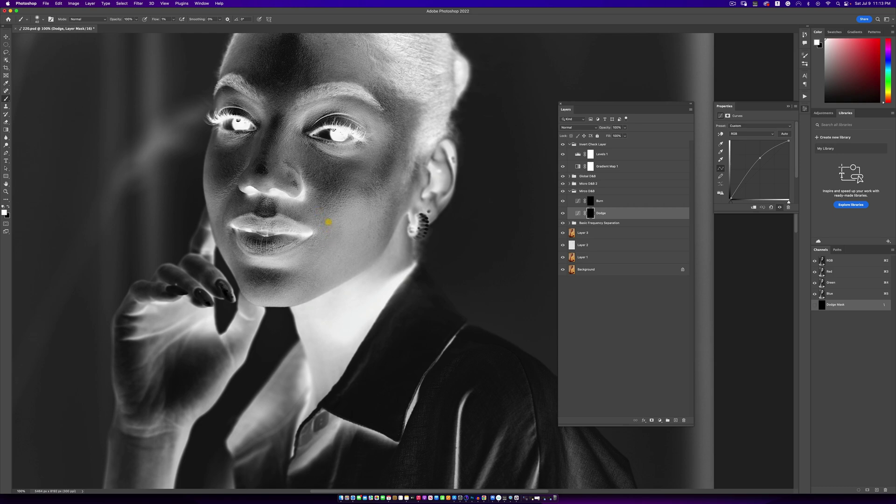
Tone down uneven bright patches around the mouth and cheeks on the Burn mask, resizing the brush as needed
{"action": "left_click", "coordinate": [590, 200]}
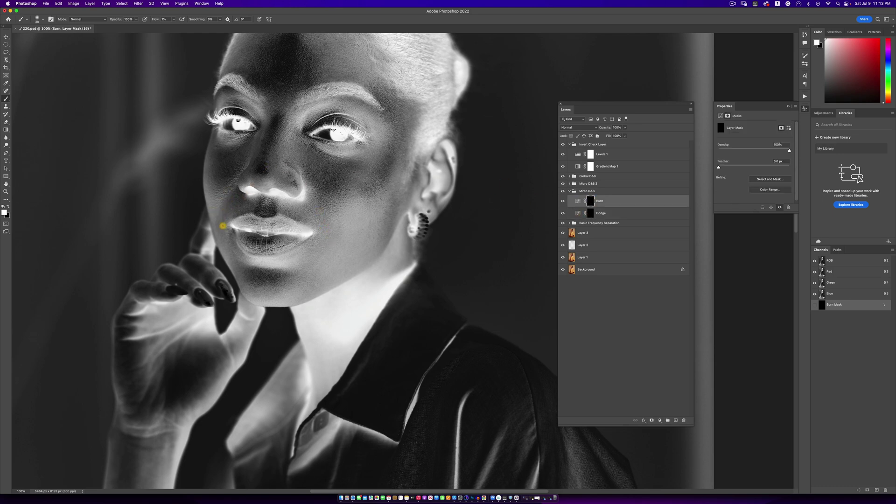
{"action": "key", "text": "bracketright"}
{"action": "key", "text": "bracketright"}
{"action": "key", "text": "bracketright"}
{"action": "key", "text": "bracketleft"}
{"action": "key", "text": "bracketright"}
{"action": "key", "text": "bracketright"}
{"action": "key", "text": "bracketright"}
{"action": "key", "text": "bracketright"}
{"action": "key", "text": "bracketright"}
{"action": "key", "text": "bracketright"}
{"action": "key", "text": "bracketleft"}
{"action": "key", "text": "bracketleft"}
Lighten the uneven shadows beneath the eye on the Dodge mask with a smaller brush
{"action": "left_click", "coordinate": [591, 214]}
{"action": "key", "text": "bracketleft"}
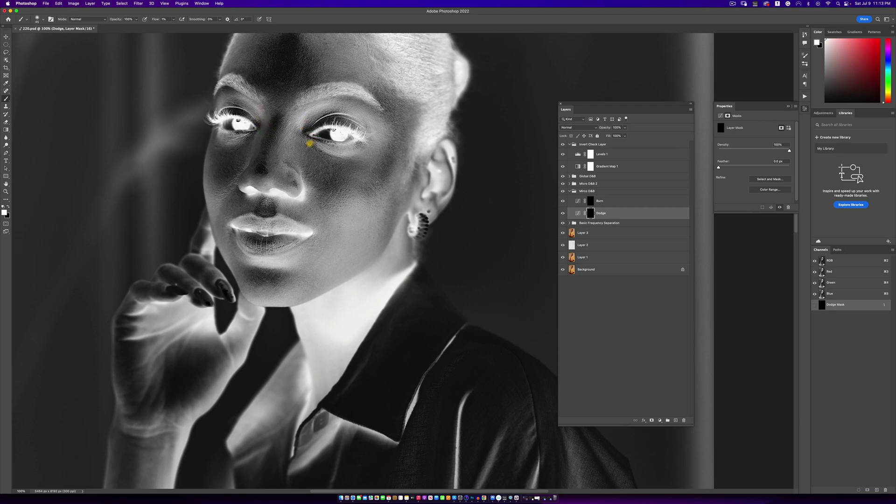
{"action": "key", "text": "b"}
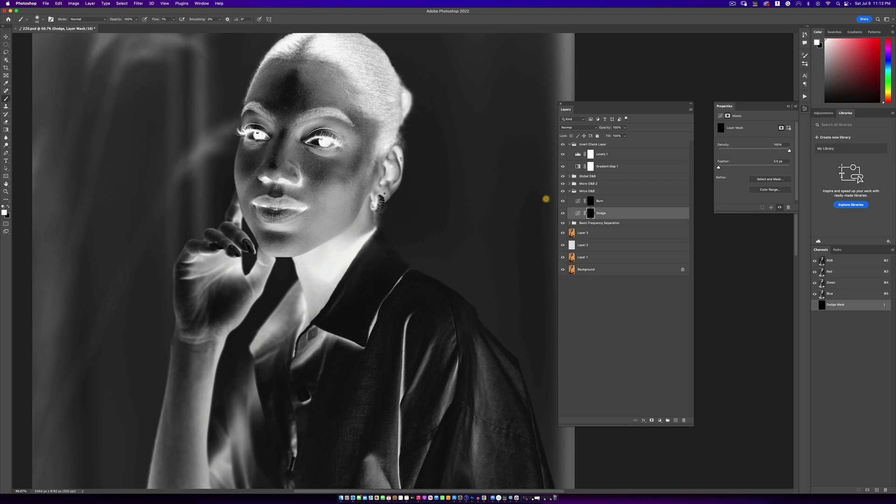
Hide the Invert Check Layer group and examine the dodge-and-burn work in colour, both close up and full length
{"action": "left_click", "coordinate": [563, 144]}
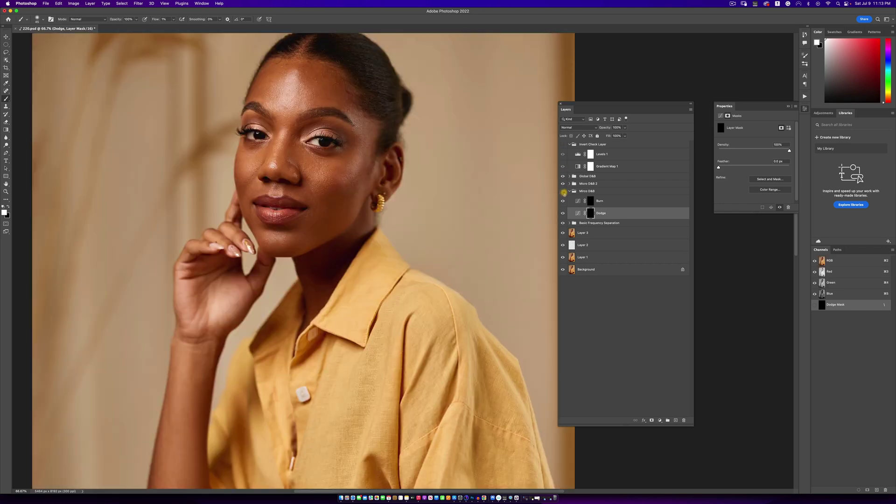
{"action": "key", "text": "z"}
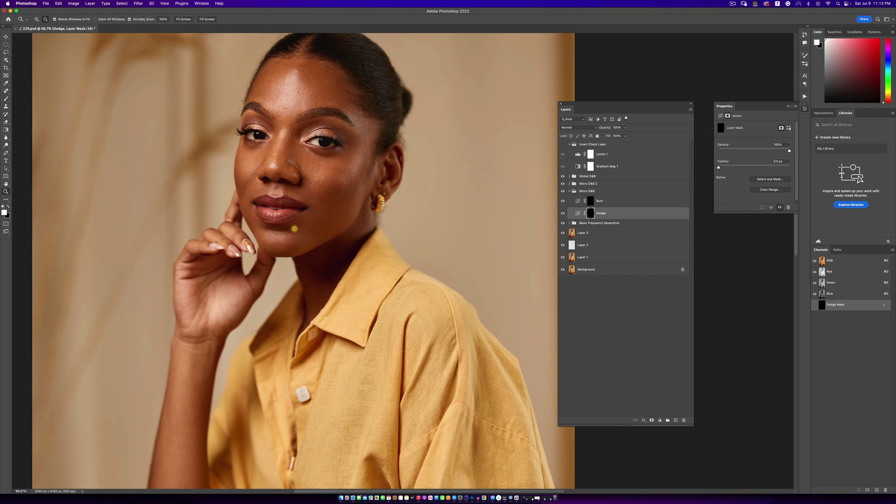
{"action": "left_click", "coordinate": [299, 221], "text": "alt"}
{"action": "left_click", "coordinate": [301, 220], "text": "alt"}
{"action": "left_click", "coordinate": [301, 220], "text": "alt"}
{"action": "left_click", "coordinate": [312, 231]}
{"action": "left_click", "coordinate": [312, 231]}
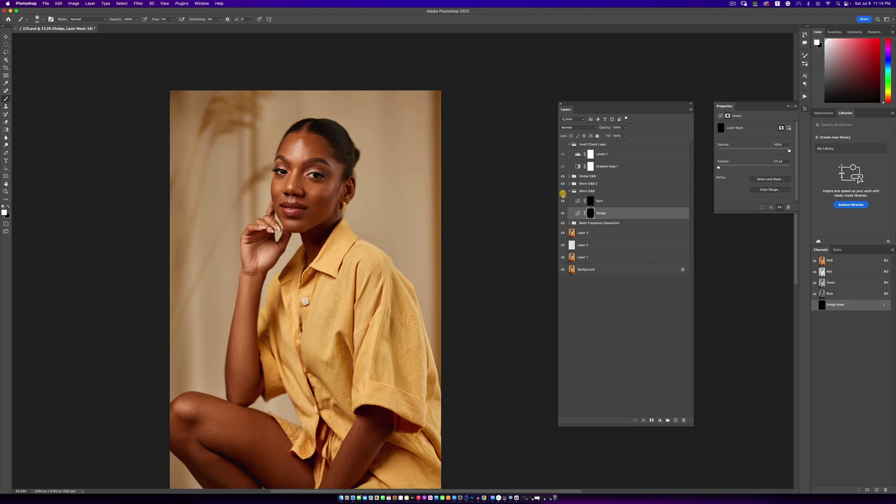
{"action": "key", "text": "z"}
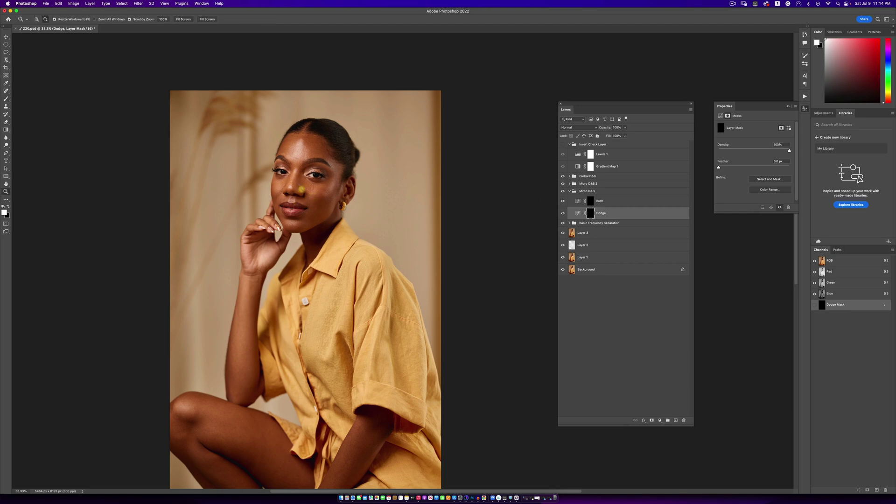
{"action": "left_click", "coordinate": [307, 193]}
{"action": "left_click", "coordinate": [306, 191]}
{"action": "key", "text": "b"}
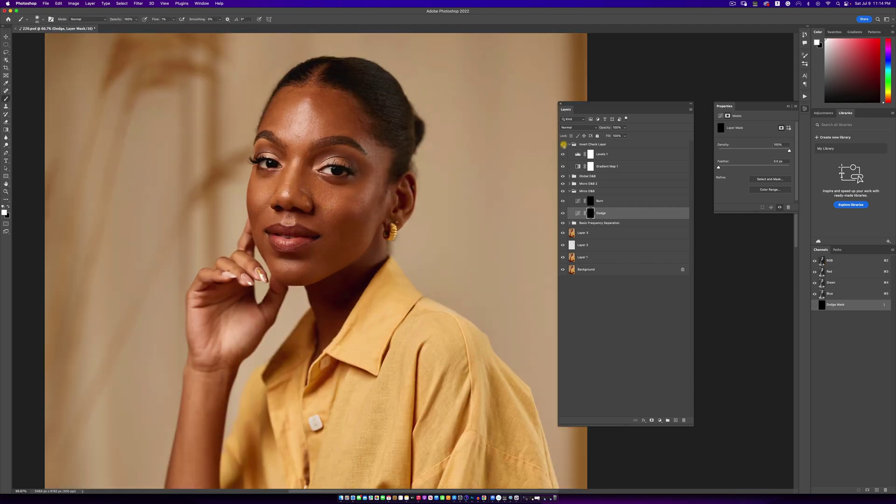
Show the Invert Check Layer group again and lower its Levels midtone to about 0.48
{"action": "left_click", "coordinate": [563, 144]}
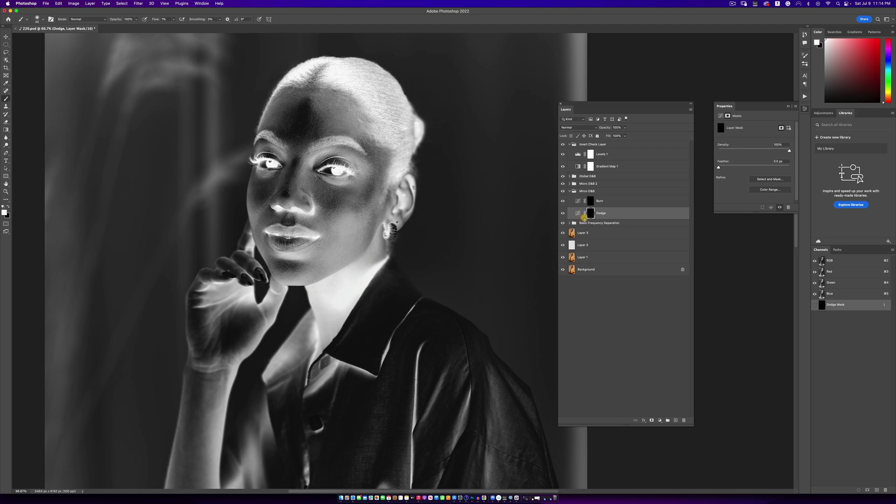
{"action": "left_click", "coordinate": [581, 203]}
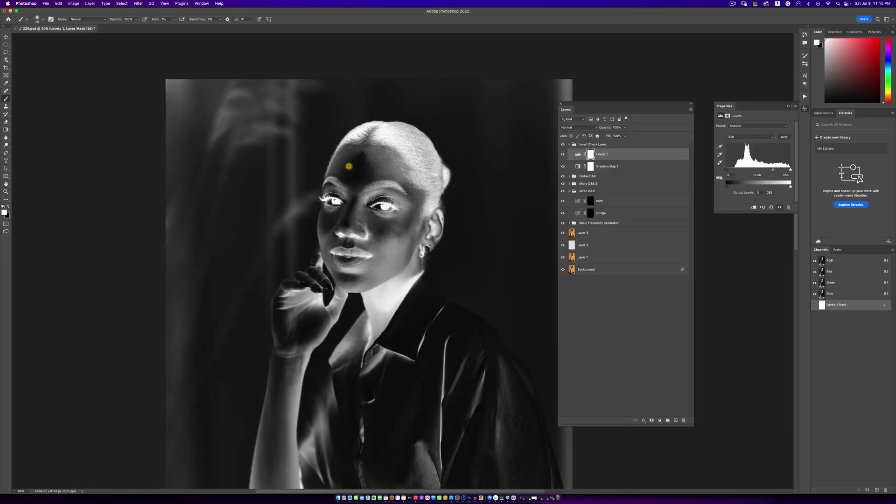
Even out the cheek and forehead tones on the Burn and Dodge masks, enlarging the brush for the forehead highlights
{"action": "left_click", "coordinate": [590, 201]}
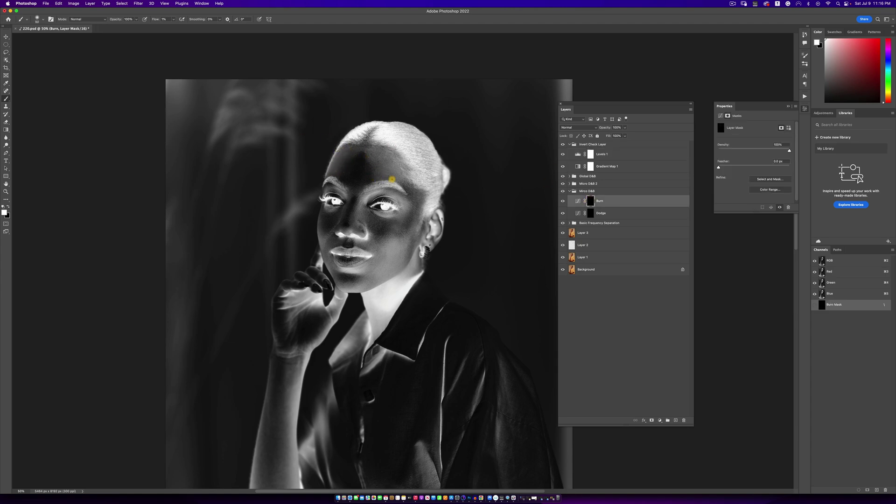
{"action": "scroll", "coordinate": [373, 171], "scroll_direction": "up", "scroll_amount": 1}
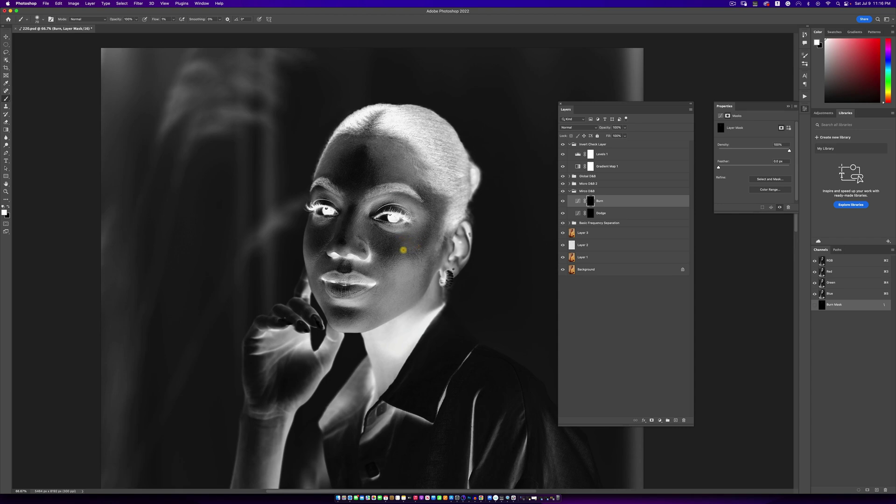
{"action": "key", "text": "alt+["}
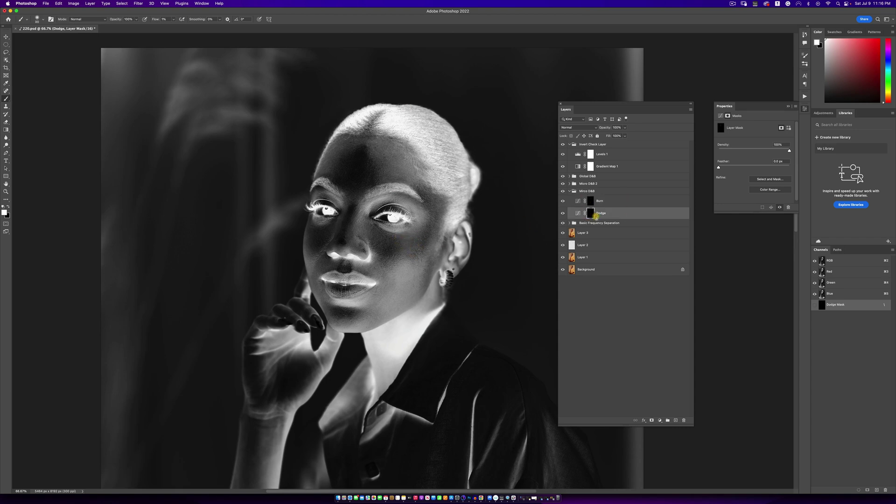
{"action": "key", "text": "alt+]"}
{"action": "key", "text": "]"}
{"action": "key", "text": "]"}
{"action": "key", "text": "]"}
{"action": "key", "text": "]"}
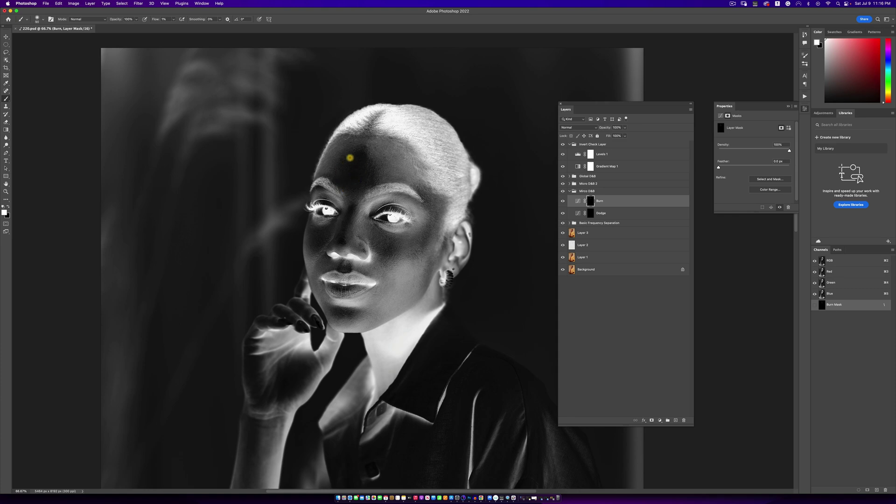
Lighten the small dark patches on the forehead on the Dodge mask with a much smaller brush
{"action": "key", "text": "alt+["}
{"action": "key", "text": "bracketleft"}
{"action": "key", "text": "bracketleft"}
{"action": "key", "text": "bracketleft"}
{"action": "key", "text": "bracketleft"}
{"action": "key", "text": "bracketleft"}
{"action": "key", "text": "bracketleft"}
{"action": "key", "text": "bracketleft"}
{"action": "key", "text": "bracketleft"}
{"action": "key", "text": "bracketright"}
{"action": "key", "text": "bracketleft"}
{"action": "key", "text": "bracketleft"}
{"action": "key", "text": "bracketleft"}
{"action": "key", "text": "bracketleft"}
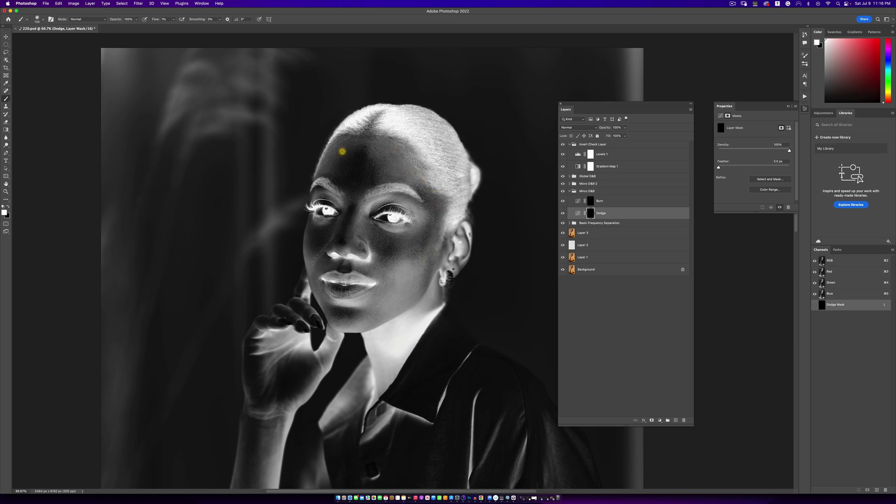
{"action": "key", "text": "bracketright"}
Burn the bright patches on the upper forehead near the hairline with a slightly larger brush
{"action": "left_click", "coordinate": [588, 202]}
{"action": "key", "text": "bracketright"}
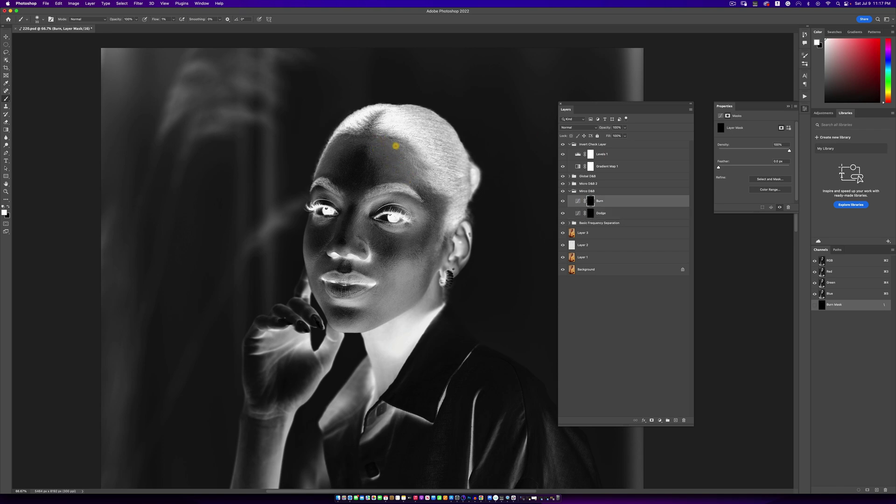
{"action": "left_click_drag", "start_coordinate": [373, 137], "coordinate": [351, 144]}
{"action": "key", "text": "bracketright"}
{"action": "key", "text": "bracketright"}
{"action": "key", "text": "bracketright"}
{"action": "key", "text": "bracketleft"}
Dodge the darker patches on the cheek beside the nose with a reduced brush size
{"action": "left_click", "coordinate": [520, 214]}
{"action": "key", "text": "bracketleft"}
{"action": "key", "text": "bracketleft"}
{"action": "key", "text": "bracketleft"}
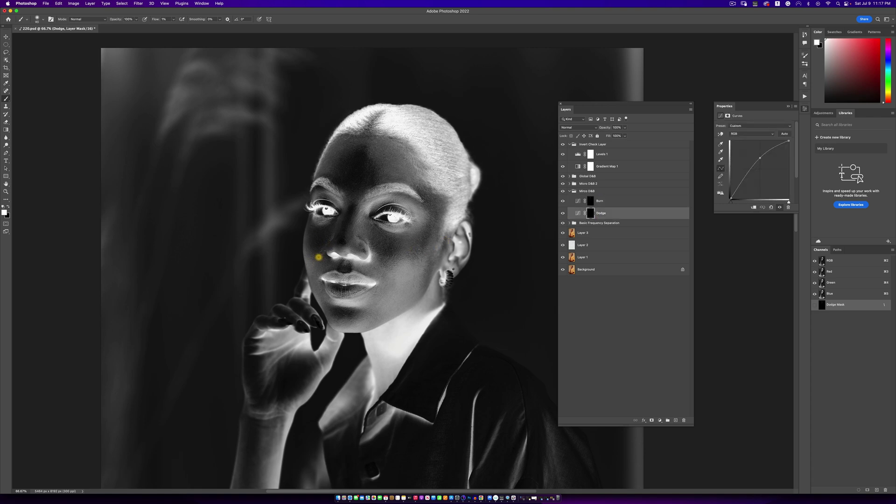
{"action": "key", "text": "bracketleft"}
{"action": "key", "text": "bracketleft"}
{"action": "key", "text": "bracketright"}
{"action": "key", "text": "bracketright"}
Hide the Invert Check Layer group and review the evened skin tones in the wider colour portrait
{"action": "left_click", "coordinate": [564, 145]}
{"action": "key", "text": "super+minus"}
{"action": "key", "text": "super+minus"}
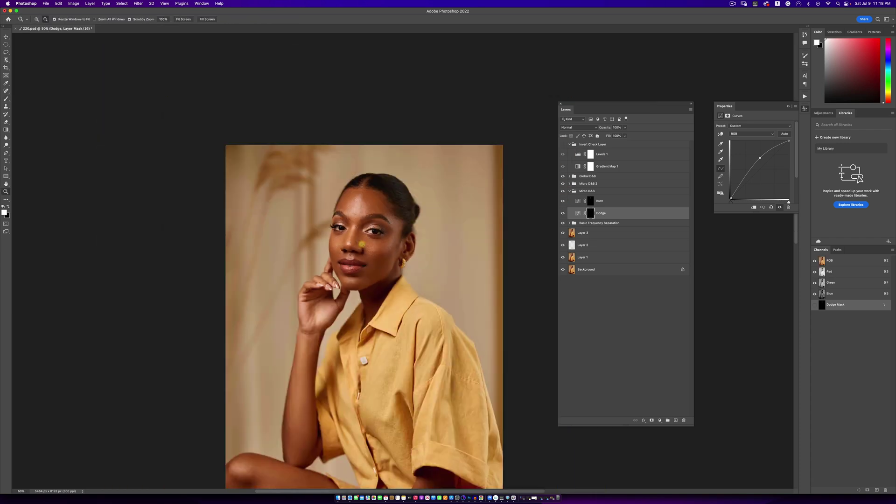
{"action": "scroll", "coordinate": [382, 222], "scroll_direction": "down", "scroll_amount": 1}
Show the Invert Check Layer group and burn the uneven bright patches on the leg on the Burn mask
{"action": "left_click", "coordinate": [563, 144]}
{"action": "scroll", "coordinate": [480, 245], "scroll_direction": "down", "scroll_amount": 3}
{"action": "left_click", "coordinate": [591, 201]}
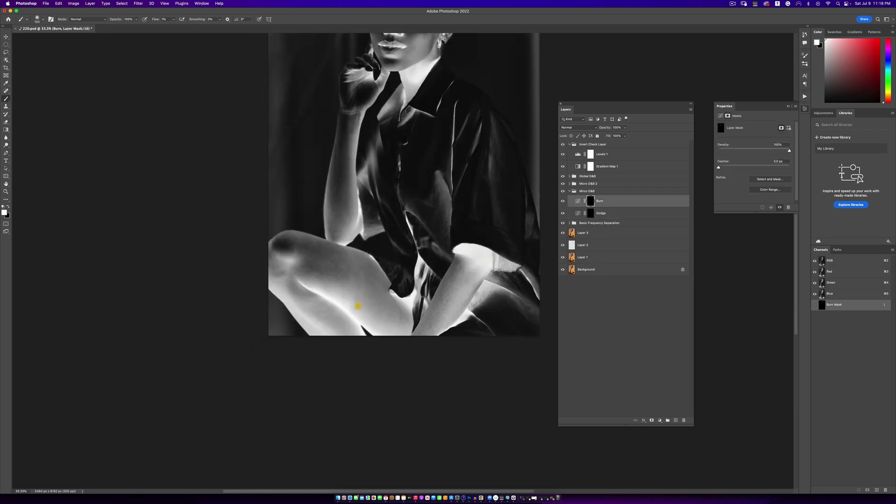
Burn the bright patches on the forehead with a larger brush, and hide the Invert Check Layer group
{"action": "key", "text": "z"}
{"action": "left_click", "coordinate": [430, 112]}
{"action": "scroll", "coordinate": [420, 140], "scroll_direction": "up", "scroll_amount": 3}
{"action": "key", "text": "b"}
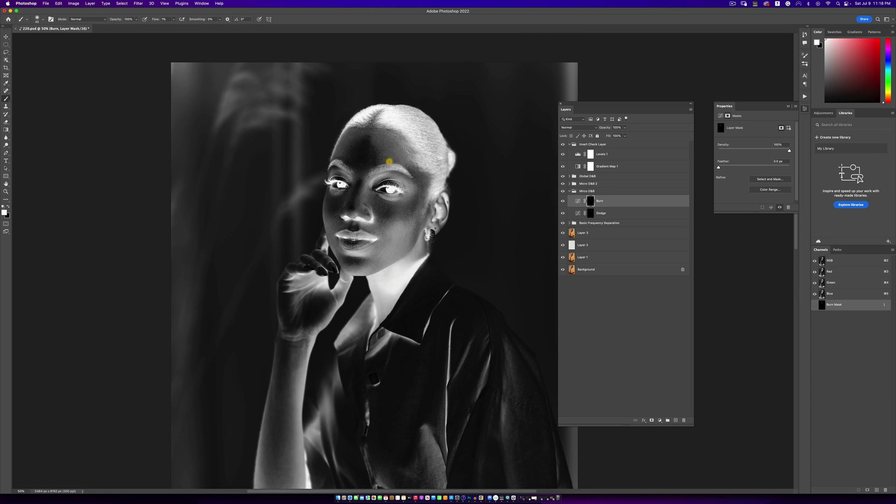
{"action": "key", "text": "]"}
{"action": "key", "text": "]"}
{"action": "key", "text": "]"}
{"action": "key", "text": "]"}
{"action": "key", "text": "]"}
{"action": "left_click", "coordinate": [562, 144]}
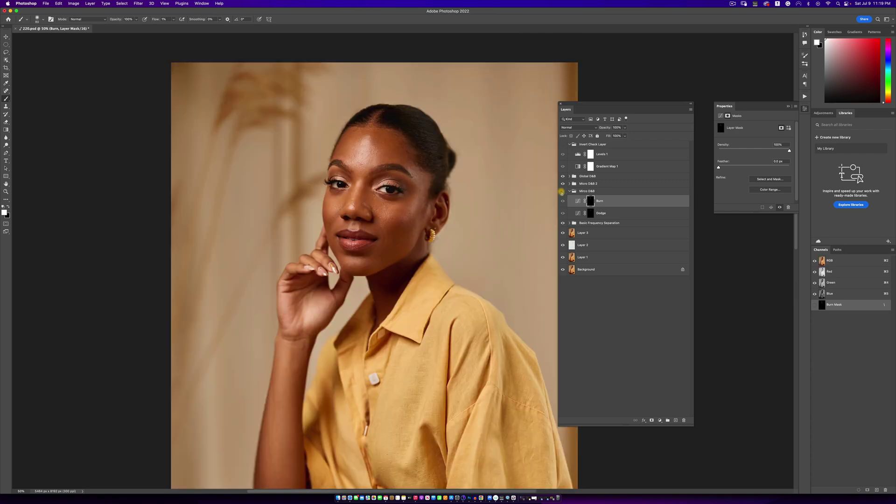
Dodge the darker patches on the forehead on the Dodge mask with a much smaller brush
{"action": "left_click", "coordinate": [591, 212]}
{"action": "left_click", "coordinate": [380, 144], "text": "super"}
{"action": "left_click", "coordinate": [380, 143], "text": "super"}
{"action": "key", "text": "["}
{"action": "key", "text": "["}
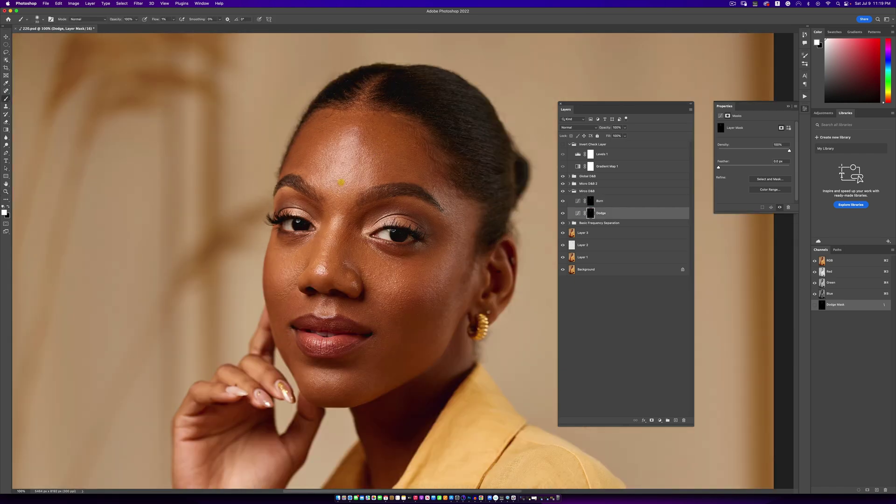
{"action": "key", "text": "bracketleft"}
{"action": "key", "text": "bracketleft"}
{"action": "key", "text": "bracketleft"}
Show the Invert Check Layer group and burn the patches under the eye nearer the ear with a smaller brush
{"action": "left_click", "coordinate": [563, 144]}
{"action": "left_click", "coordinate": [591, 202]}
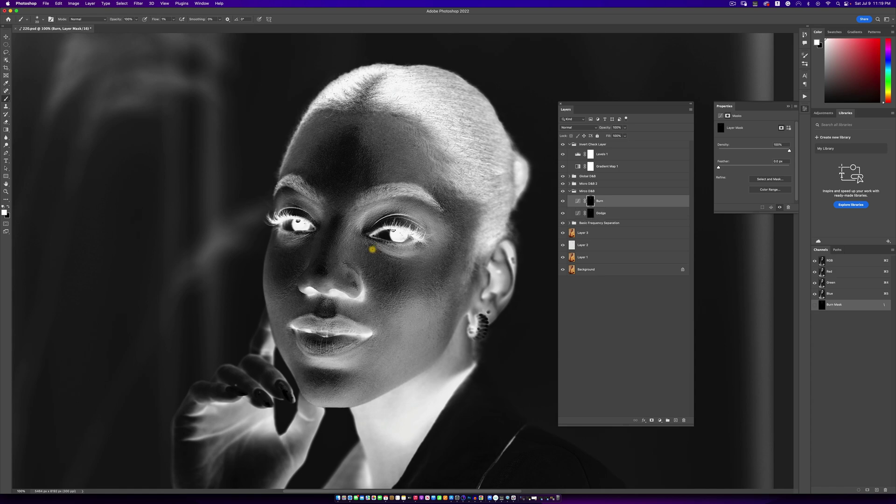
{"action": "key", "text": "bracketleft"}
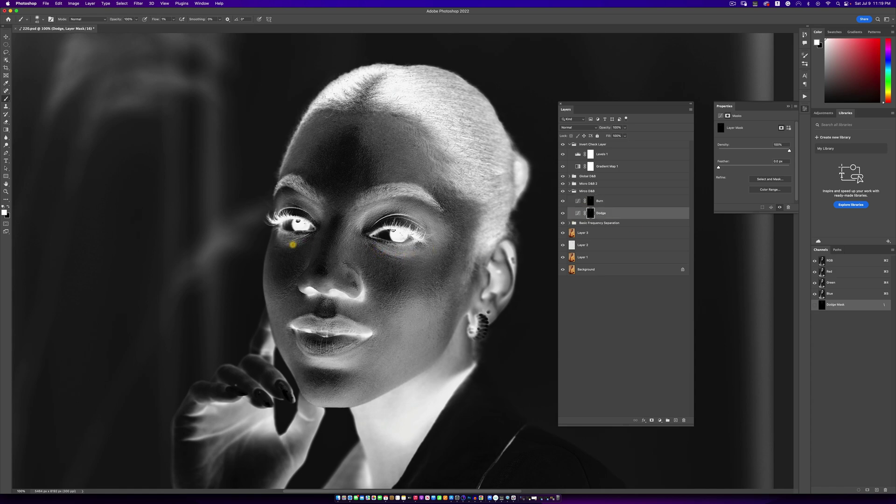
Dodge the uneven skin under the other eye on the Dodge mask with an enlarged brush
{"action": "key", "text": "bracketright"}
{"action": "key", "text": "bracketright"}
{"action": "key", "text": "bracketright"}
{"action": "key", "text": "bracketright"}
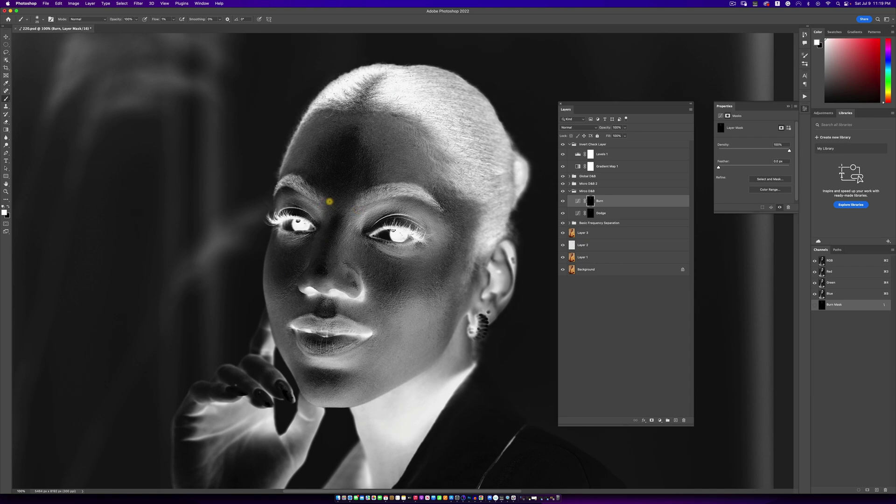
Dodge the spot between the eyebrows and hide the Invert Check Layer group to review the portrait in colour
{"action": "key", "text": "alt+bracketleft"}
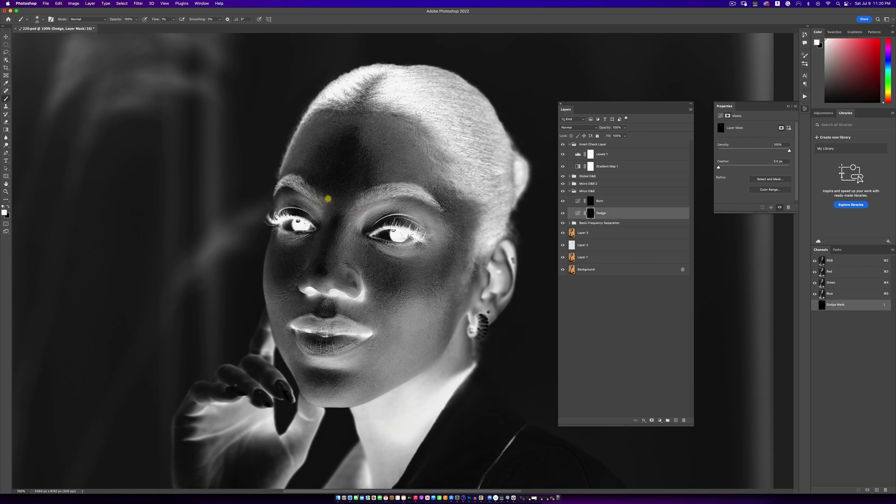
{"action": "left_click", "coordinate": [562, 144]}
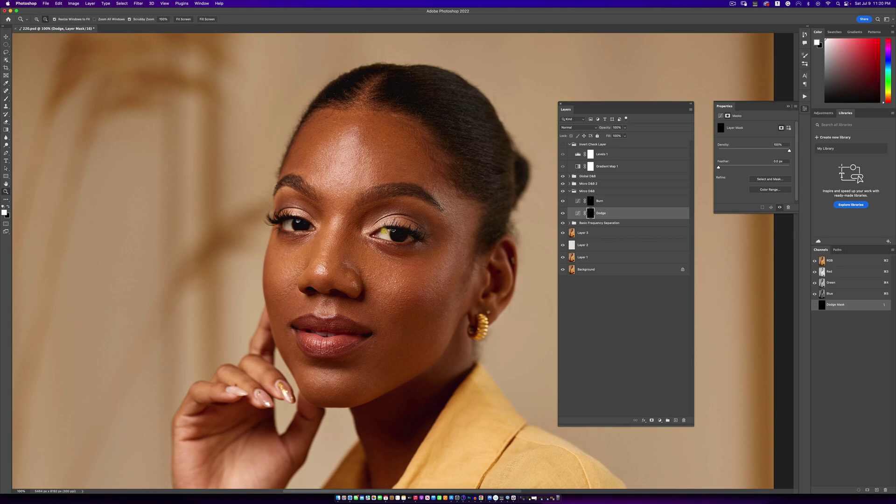
{"action": "left_click_drag", "start_coordinate": [386, 219], "coordinate": [355, 219]}
Burn the cheek beside the mouth using the Invert Check Layer group as a guide, then hide it and collapse the Mirco D&B group
{"action": "left_click", "coordinate": [562, 144]}
{"action": "key", "text": "alt+bracketright"}
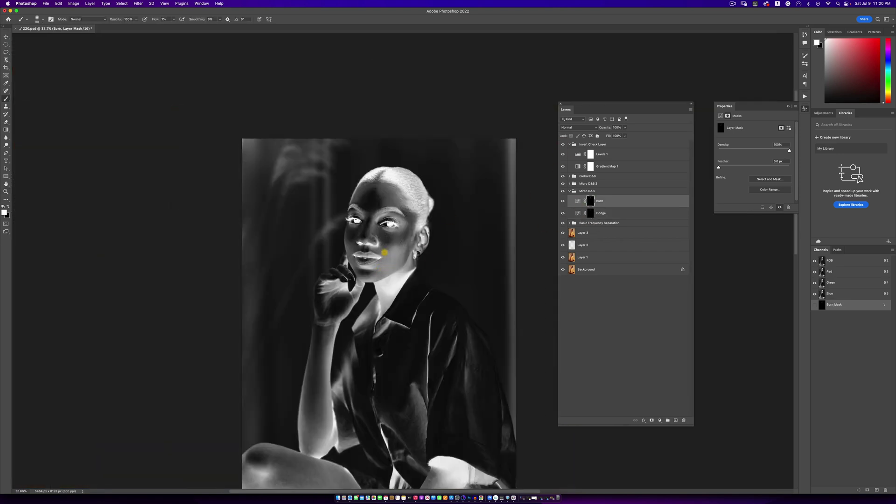
{"action": "left_click", "coordinate": [563, 144]}
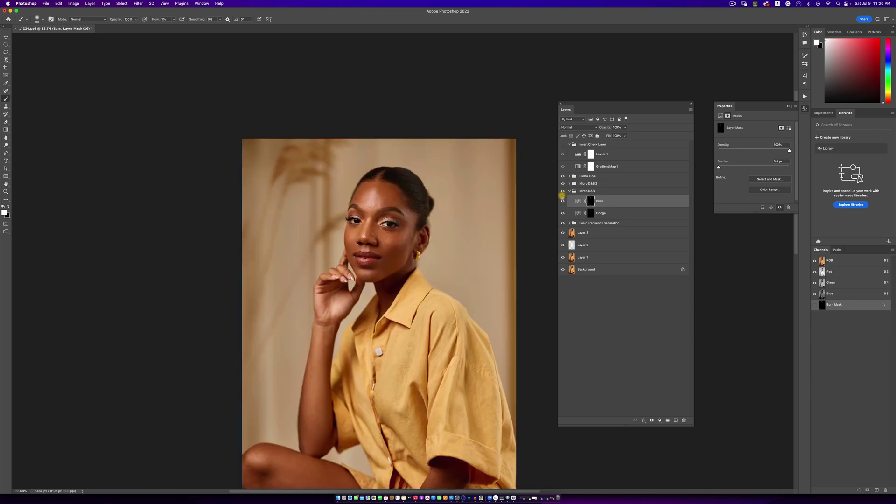
{"action": "left_click", "coordinate": [570, 191]}
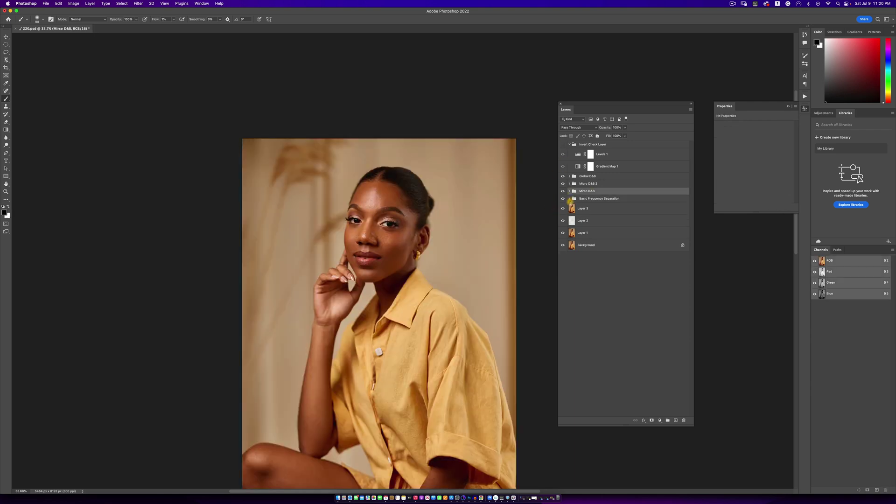
Examine the evened skin tones on the face close up and across the whole portrait
{"action": "key", "text": "z"}
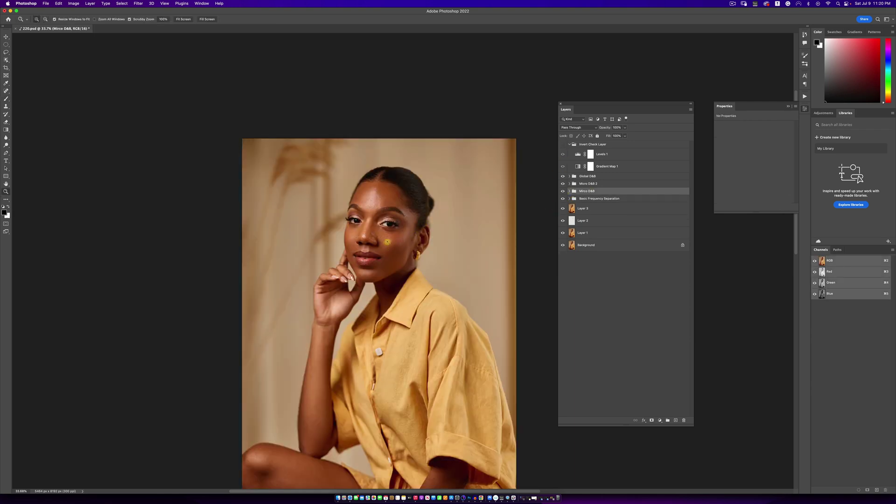
{"action": "left_click", "coordinate": [387, 248]}
{"action": "key", "text": "b"}
{"action": "scroll", "coordinate": [406, 224], "scroll_direction": "down", "scroll_amount": 3}
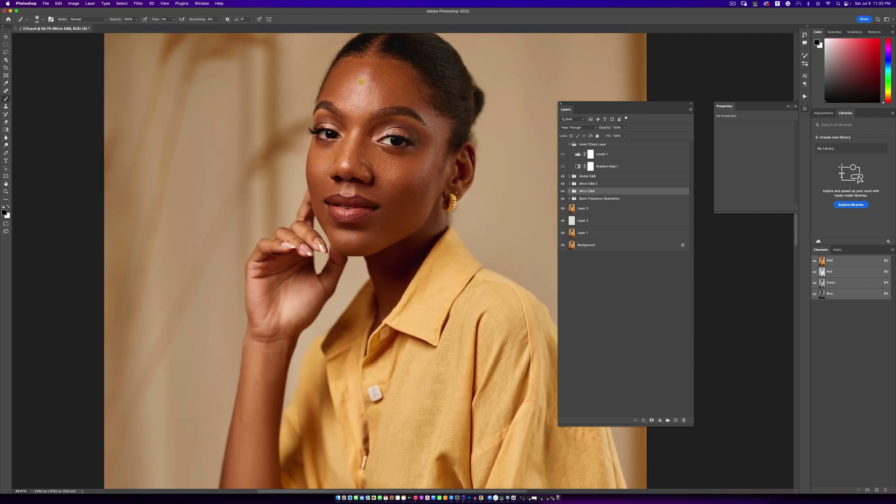
{"action": "key", "text": "z"}
{"action": "left_click", "coordinate": [410, 201], "text": "alt"}
{"action": "left_click", "coordinate": [410, 202], "text": "alt"}
{"action": "left_click", "coordinate": [409, 204], "text": "alt"}
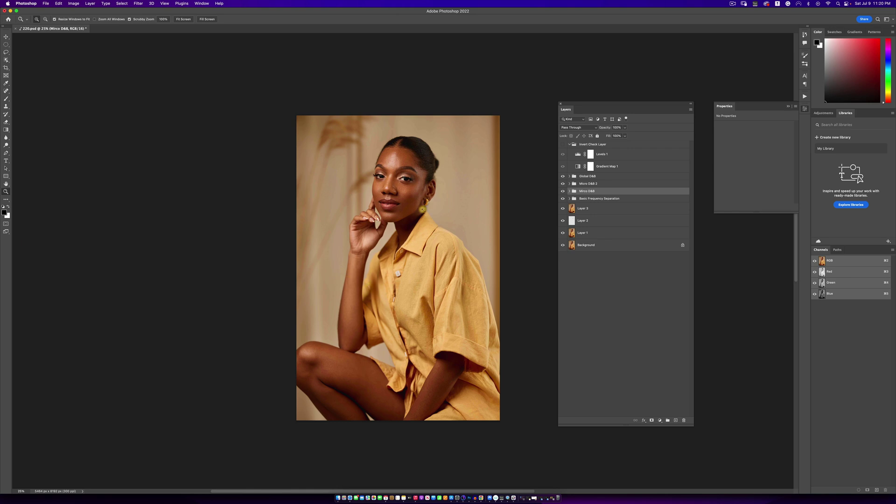
{"action": "left_click", "coordinate": [424, 208]}
{"action": "key", "text": "b"}
{"action": "scroll", "coordinate": [479, 180], "scroll_direction": "up", "scroll_amount": 1}
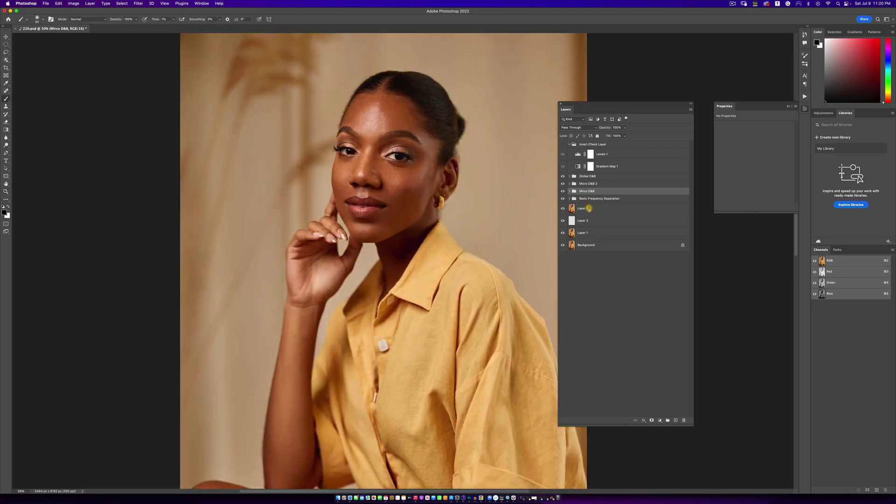
Compare the portrait with and without the Mirco D&B group at several magnifications
{"action": "left_click", "coordinate": [562, 190]}
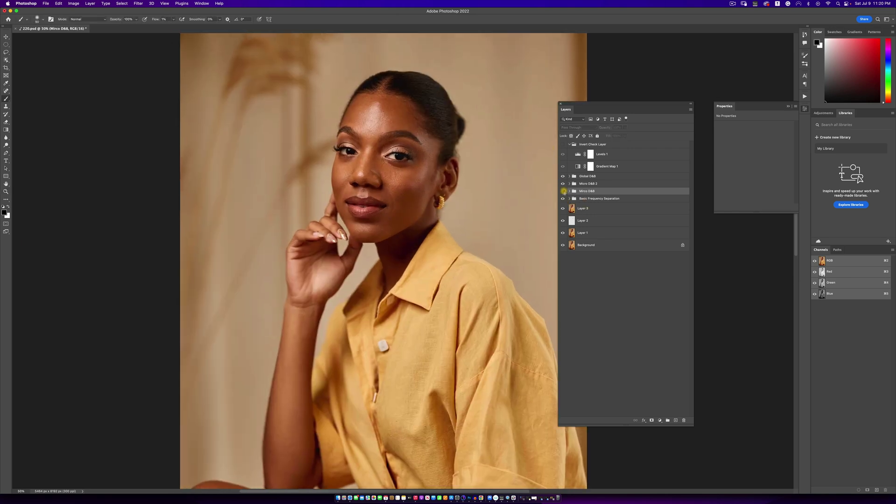
{"action": "left_click", "coordinate": [563, 191]}
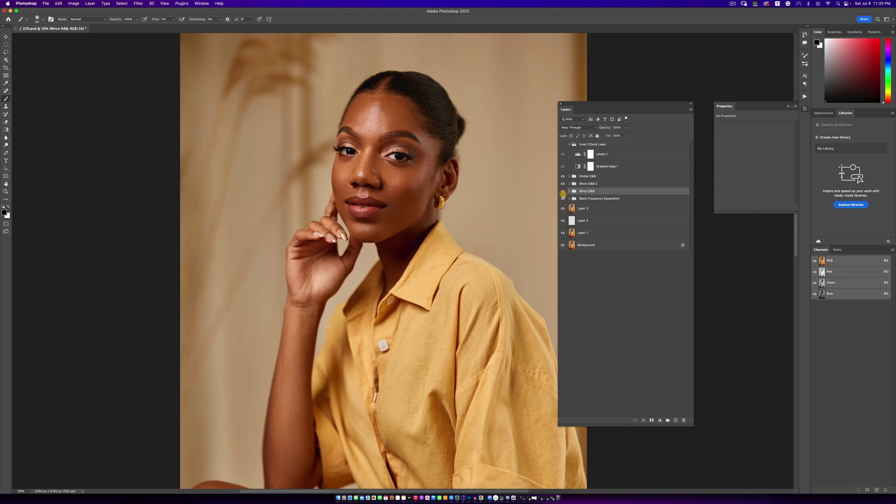
{"action": "scroll", "coordinate": [417, 226], "scroll_direction": "down", "scroll_amount": 2}
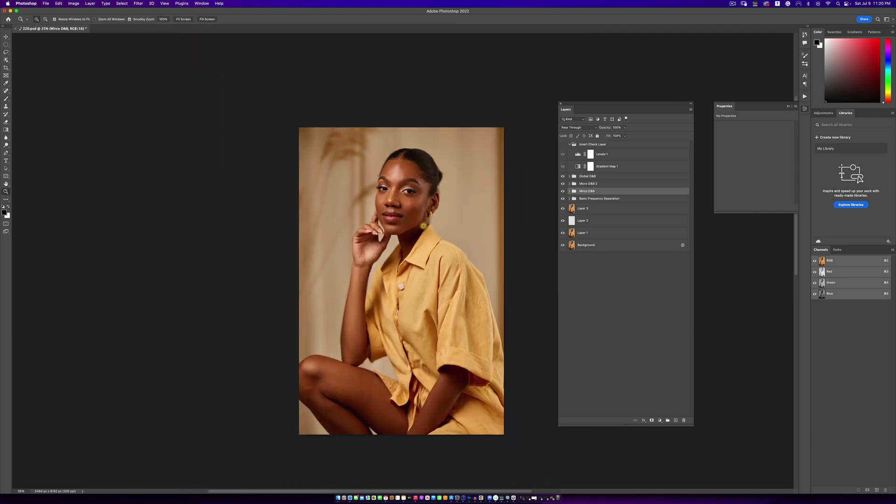
{"action": "scroll", "coordinate": [420, 227], "scroll_direction": "up", "scroll_amount": 1}
{"action": "left_click", "coordinate": [562, 191]}
{"action": "left_click", "coordinate": [563, 191]}
{"action": "left_click", "coordinate": [563, 191]}
{"action": "left_click", "coordinate": [562, 191]}
{"action": "left_click", "coordinate": [563, 191]}
{"action": "left_click", "coordinate": [563, 191]}
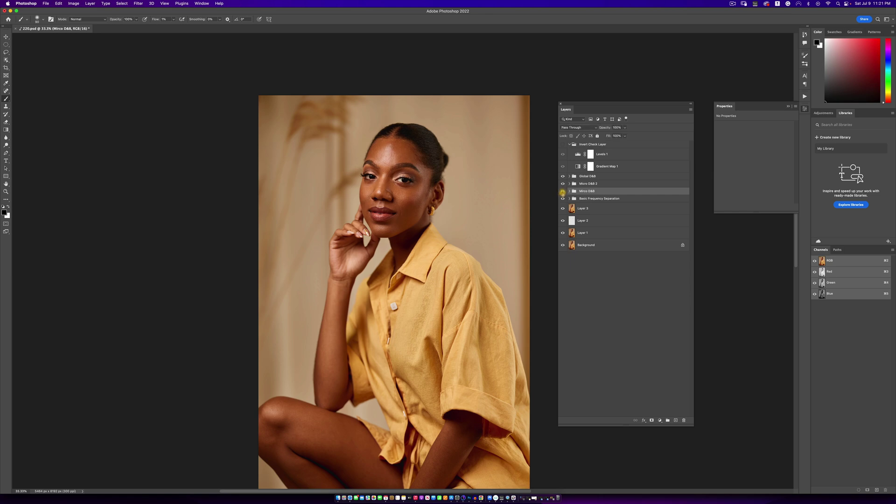
{"action": "left_click", "coordinate": [563, 191]}
{"action": "left_click", "coordinate": [563, 192]}
{"action": "key", "text": "z"}
{"action": "left_click", "coordinate": [377, 171]}
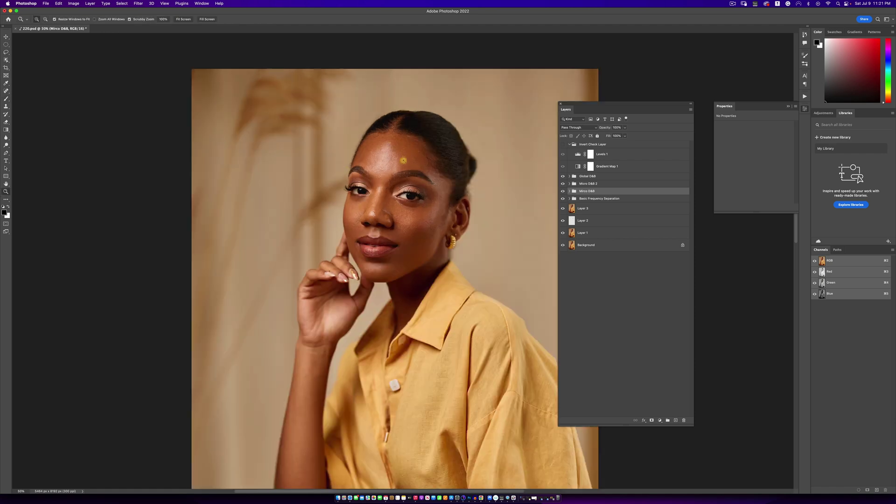
{"action": "key", "text": "b"}
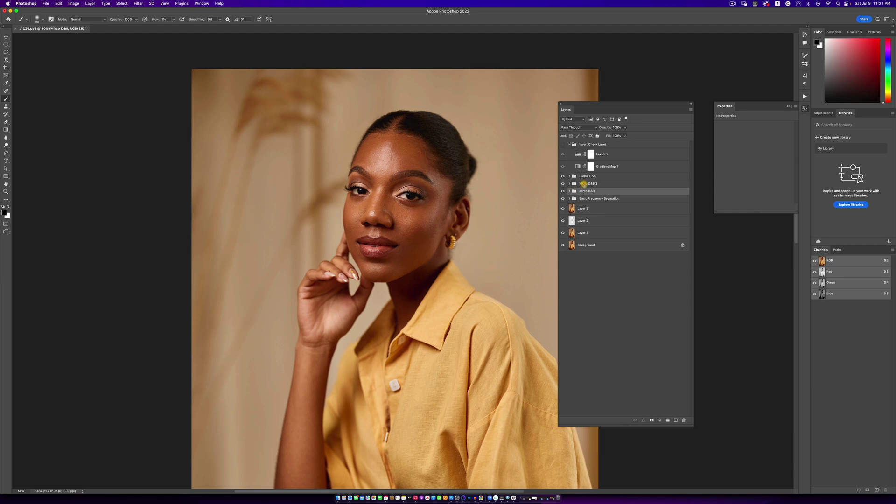
Delete the Micro D&B 2 group and stamp the visible layers, with Global D&B hidden, into a new layer above the Mirco D&B group
{"action": "left_click", "coordinate": [584, 184]}
{"action": "key", "text": "BackSpace"}
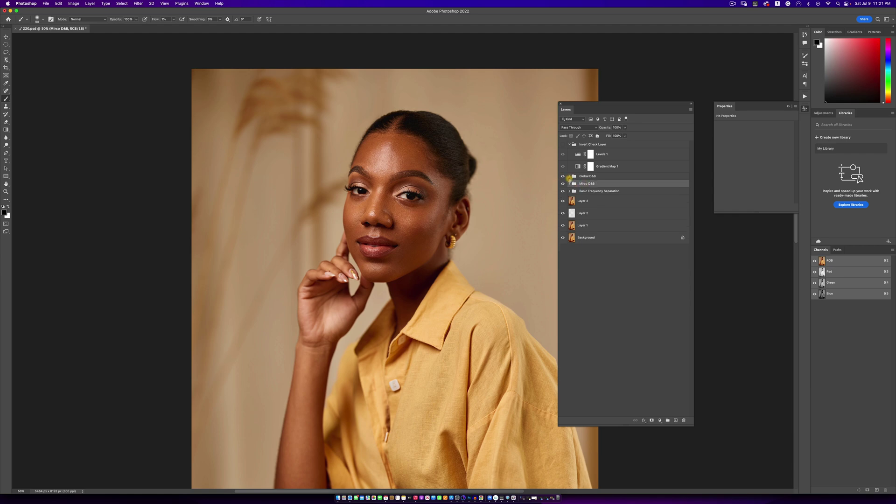
{"action": "left_click", "coordinate": [563, 176]}
{"action": "key", "text": "super+alt+shift+e"}
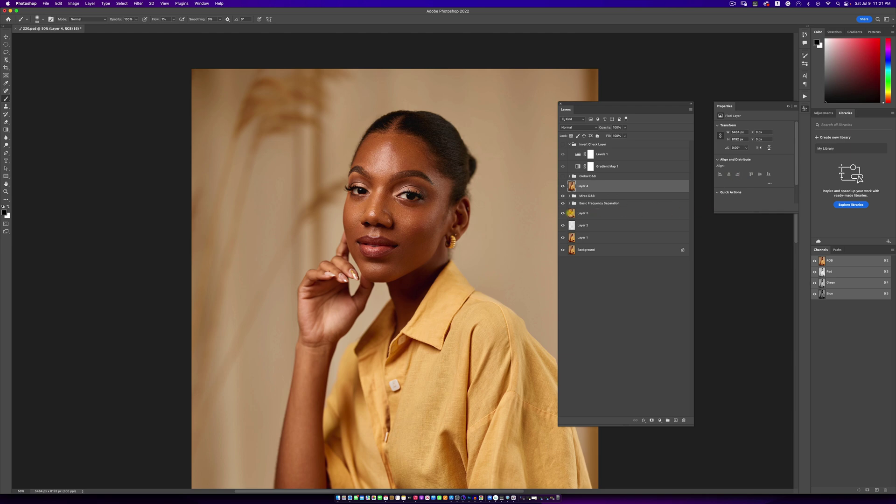
Merge the Basic Frequency Separation group into a single layer
{"action": "left_click", "coordinate": [594, 205]}
{"action": "key", "text": "super+e"}
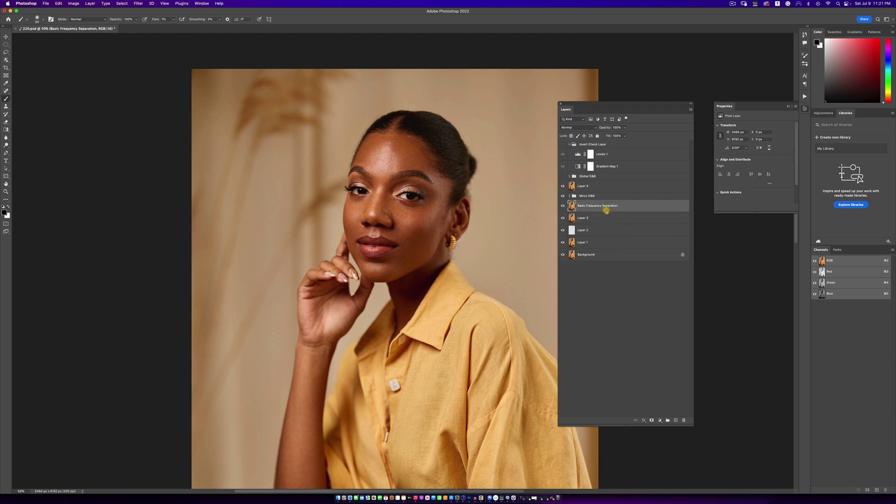
Run the Advance Frequency Separation action on the stamped Layer 4 with a Gaussian Blur radius of 8 pixels
{"action": "left_click", "coordinate": [805, 96]}
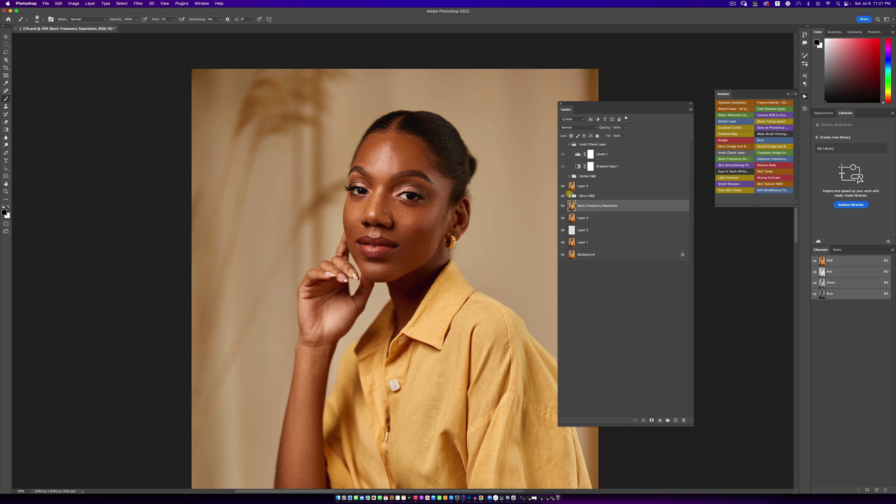
{"action": "left_click", "coordinate": [586, 186]}
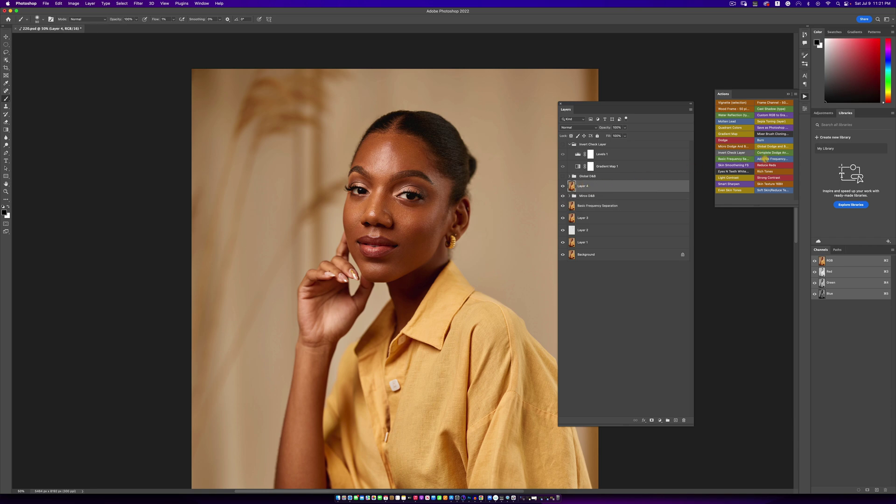
{"action": "left_click", "coordinate": [764, 158]}
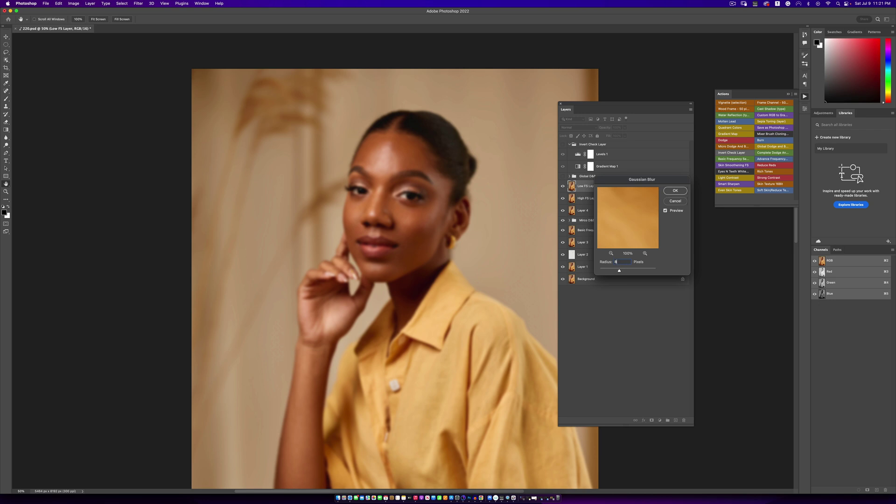
{"action": "key", "text": "Return"}
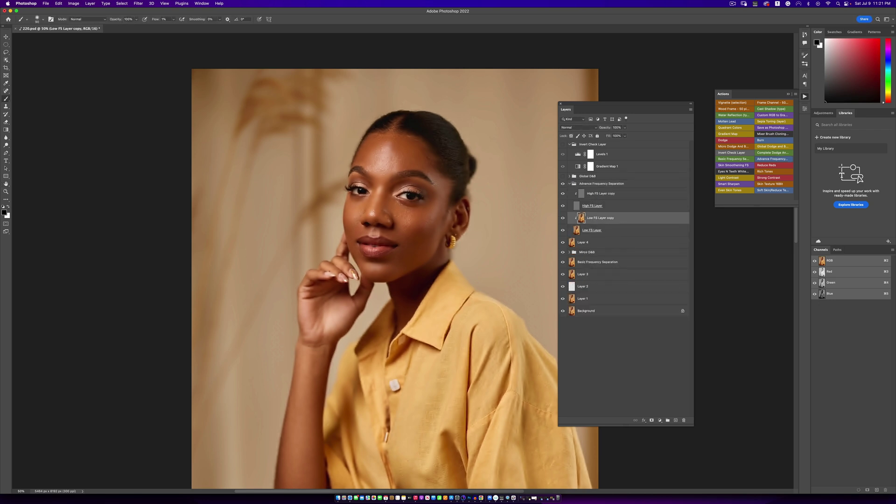
Blend the skin tones on the face on Low FS Layer copy with the Mixer Brush, adapting the brush size to each area
{"action": "right_click", "coordinate": [5, 98]}
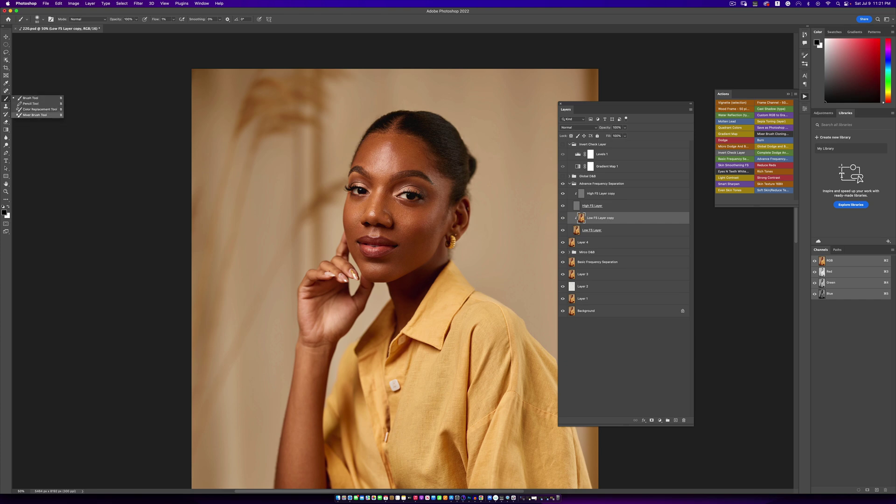
{"action": "left_click", "coordinate": [35, 116]}
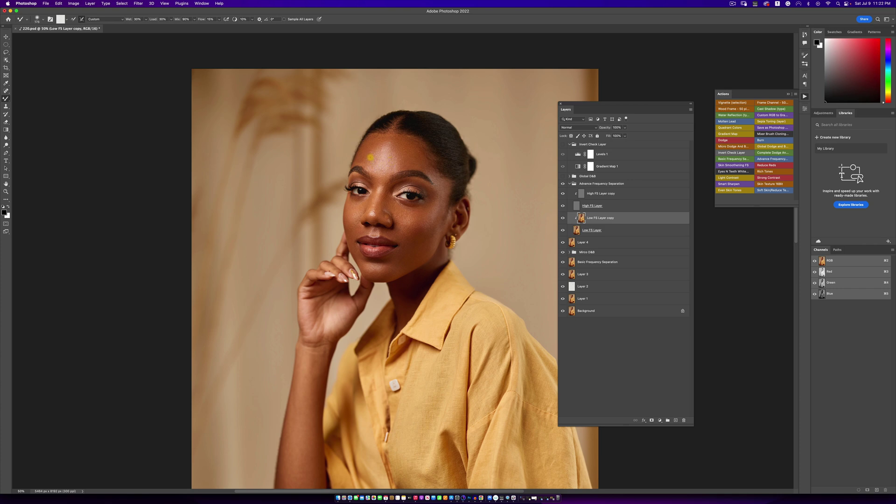
{"action": "key", "text": "bracketleft"}
{"action": "key", "text": "bracketleft"}
{"action": "key", "text": "bracketright"}
{"action": "key", "text": "bracketright"}
{"action": "key", "text": "bracketright"}
{"action": "key", "text": "bracketleft"}
{"action": "key", "text": "bracketleft"}
{"action": "key", "text": "bracketright"}
{"action": "key", "text": "bracketright"}
{"action": "key", "text": "bracketright"}
{"action": "key", "text": "bracketleft"}
{"action": "key", "text": "bracketleft"}
{"action": "key", "text": "bracketleft"}
{"action": "key", "text": "bracketright"}
{"action": "key", "text": "bracketleft"}
{"action": "key", "text": "bracketleft"}
{"action": "key", "text": "bracketleft"}
{"action": "key", "text": "bracketleft"}
Blend the skin tones along the hand and raised forearm with the Mixer Brush, reducing its size for narrower areas
{"action": "scroll", "coordinate": [374, 233], "scroll_direction": "down", "scroll_amount": 6}
{"action": "left_click_drag", "start_coordinate": [396, 152], "coordinate": [398, 145]}
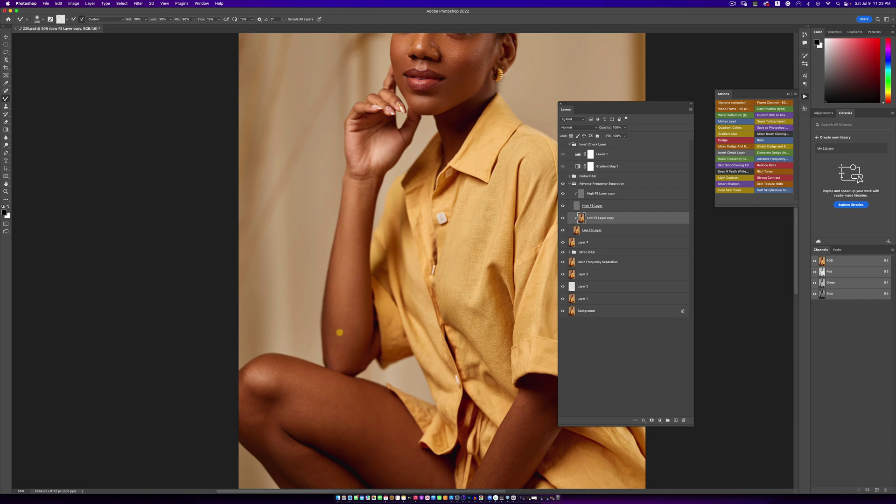
{"action": "key", "text": "bracketleft"}
Blend the skin tones on the legs and the lowered forearm with the Mixer Brush, varying its size
{"action": "scroll", "coordinate": [359, 285], "scroll_direction": "down", "scroll_amount": 7}
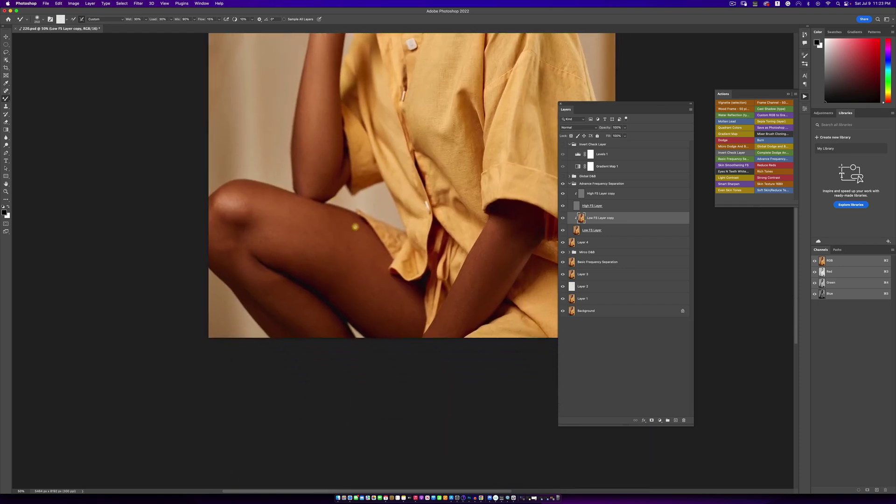
{"action": "key", "text": "bracketright"}
{"action": "key", "text": "bracketright"}
{"action": "key", "text": "bracketright"}
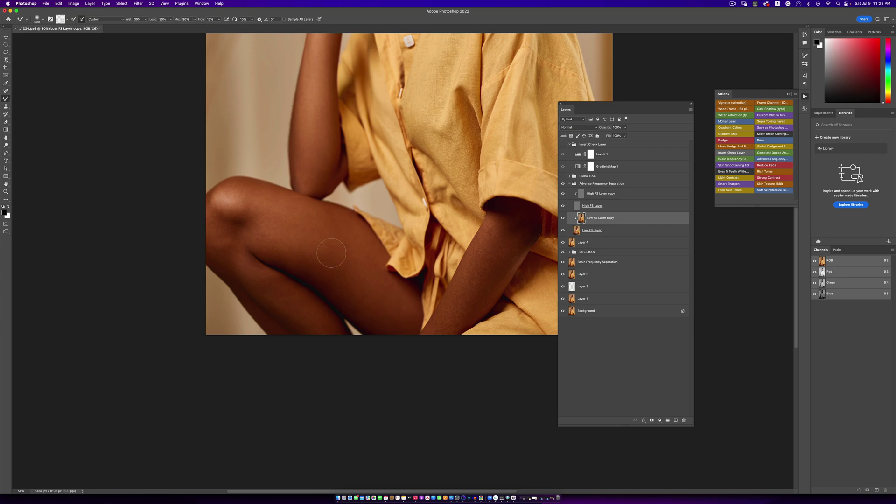
{"action": "key", "text": "bracketleft"}
{"action": "mouse_move", "coordinate": [275, 292]}
{"action": "left_mouse_down"}
{"action": "mouse_move", "coordinate": [308, 331]}
{"action": "mouse_move", "coordinate": [289, 317]}
{"action": "mouse_move", "coordinate": [278, 288]}
{"action": "mouse_move", "coordinate": [255, 275]}
{"action": "mouse_move", "coordinate": [263, 295]}
{"action": "mouse_move", "coordinate": [229, 255]}
{"action": "mouse_move", "coordinate": [223, 264]}
{"action": "mouse_move", "coordinate": [236, 278]}
{"action": "mouse_move", "coordinate": [504, 293]}
{"action": "mouse_move", "coordinate": [485, 281]}
{"action": "left_mouse_up"}
{"action": "key", "text": "bracketleft"}
{"action": "mouse_move", "coordinate": [456, 322]}
{"action": "left_mouse_down"}
{"action": "mouse_move", "coordinate": [438, 329]}
{"action": "mouse_move", "coordinate": [475, 274]}
{"action": "mouse_move", "coordinate": [493, 235]}
{"action": "mouse_move", "coordinate": [485, 237]}
{"action": "mouse_move", "coordinate": [489, 246]}
{"action": "mouse_move", "coordinate": [516, 222]}
{"action": "mouse_move", "coordinate": [473, 310]}
{"action": "mouse_move", "coordinate": [487, 286]}
{"action": "mouse_move", "coordinate": [449, 324]}
{"action": "mouse_move", "coordinate": [467, 287]}
{"action": "mouse_move", "coordinate": [441, 331]}
{"action": "mouse_move", "coordinate": [490, 248]}
{"action": "left_mouse_up"}
Examine the blended skin transitions on the face and hand at 100% magnification
{"action": "key", "text": "z"}
{"action": "mouse_move", "coordinate": [448, 124]}
{"action": "left_mouse_down"}
{"action": "mouse_move", "coordinate": [440, 82]}
{"action": "mouse_move", "coordinate": [472, 72]}
{"action": "left_mouse_up"}
{"action": "key", "text": "b"}
{"action": "left_click_drag", "start_coordinate": [394, 154], "coordinate": [313, 218]}
{"action": "key", "text": "z"}
{"action": "triple_click", "coordinate": [356, 139]}
{"action": "left_click", "coordinate": [356, 147]}
{"action": "left_click", "coordinate": [357, 163], "text": "alt"}
{"action": "key", "text": "b"}
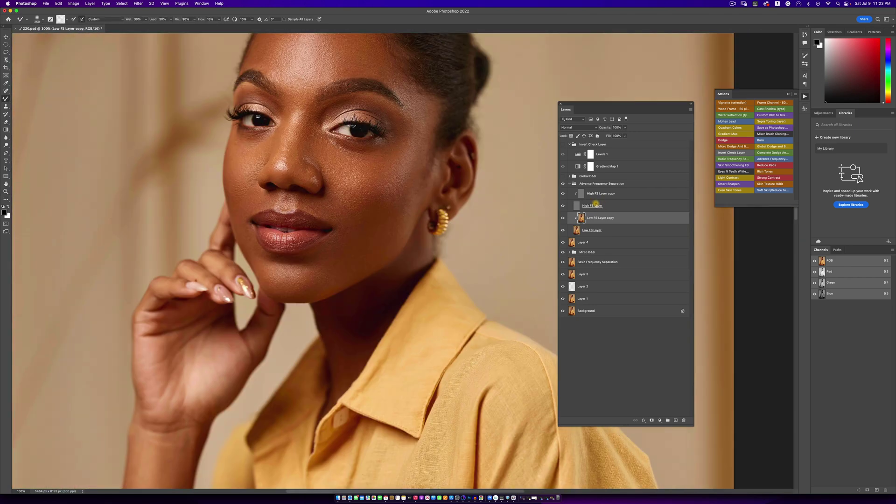
Clone clean skin texture over the cheek on High FS Layer copy with the Clone Stamp tool
{"action": "left_click", "coordinate": [597, 194]}
{"action": "key", "text": "s"}
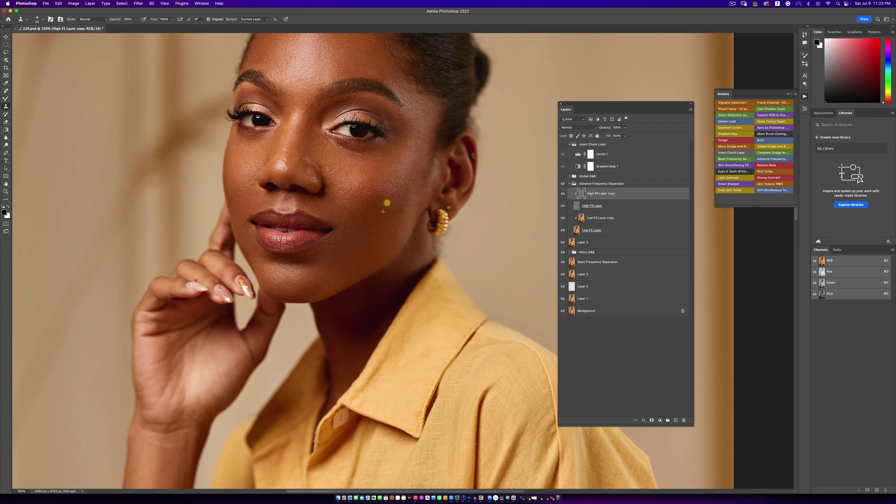
{"action": "left_click", "coordinate": [391, 186], "text": "alt"}
{"action": "left_click", "coordinate": [388, 199]}
Examine the smoothed skin across the whole portrait at several reduced magnifications
{"action": "key", "text": "z"}
{"action": "left_click", "coordinate": [354, 193], "text": "alt"}
{"action": "left_click", "coordinate": [362, 201], "text": "alt"}
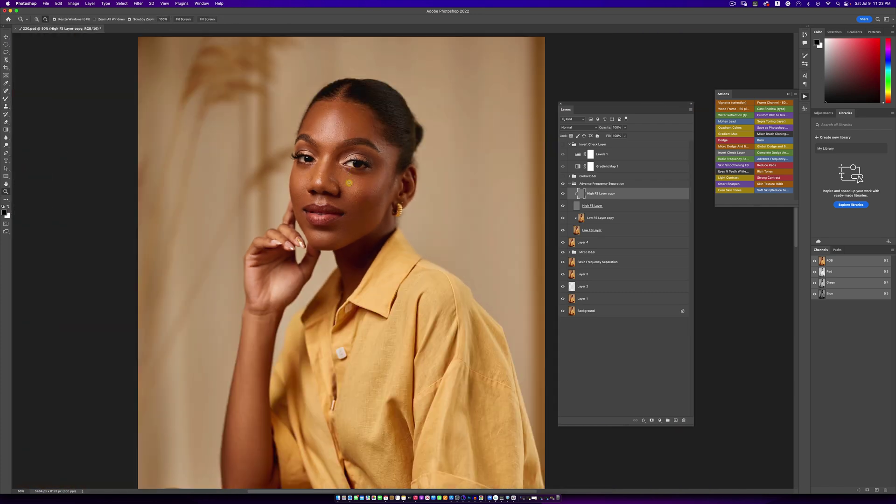
{"action": "left_click", "coordinate": [351, 180], "text": "alt"}
{"action": "left_click", "coordinate": [350, 213], "text": "alt"}
{"action": "left_click", "coordinate": [355, 213]}
{"action": "left_click", "coordinate": [355, 213]}
{"action": "left_click", "coordinate": [359, 212]}
{"action": "left_click", "coordinate": [360, 210], "text": "alt"}
{"action": "left_click", "coordinate": [361, 212], "text": "alt"}
{"action": "left_click", "coordinate": [363, 215], "text": "alt"}
{"action": "left_click", "coordinate": [364, 218], "text": "alt"}
{"action": "left_click", "coordinate": [363, 227]}
{"action": "left_click", "coordinate": [363, 227]}
{"action": "left_click", "coordinate": [364, 227]}
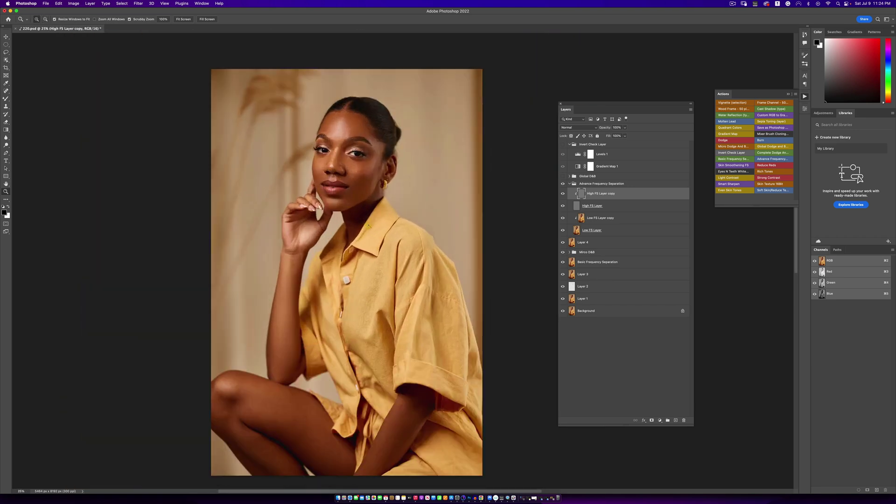
{"action": "key", "text": "s"}
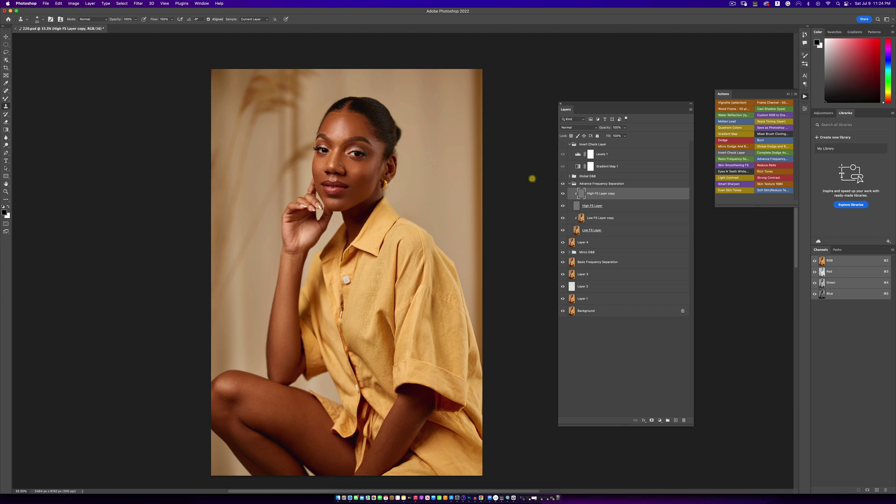
Collapse the Advance Frequency Separation group, expand the Global D&B group, and set up the Brush tool with 3% flow
{"action": "left_click", "coordinate": [570, 184]}
{"action": "left_click", "coordinate": [569, 177]}
{"action": "left_click", "coordinate": [570, 176]}
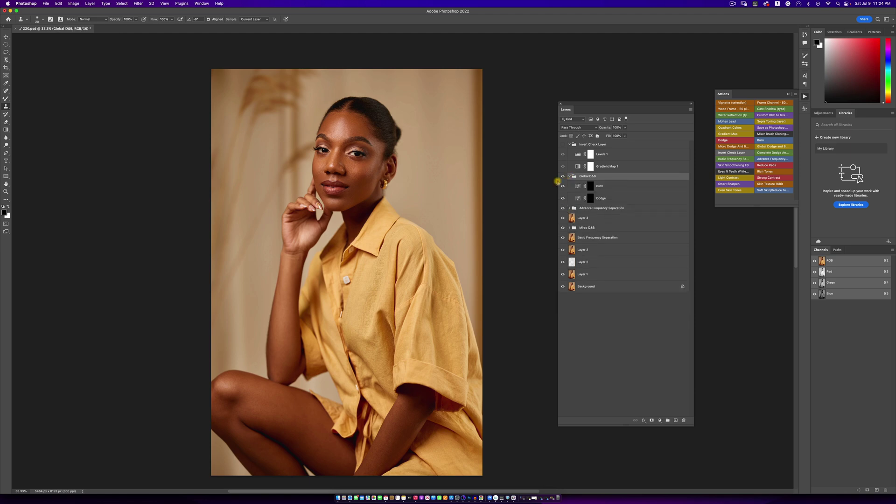
{"action": "left_click", "coordinate": [6, 99]}
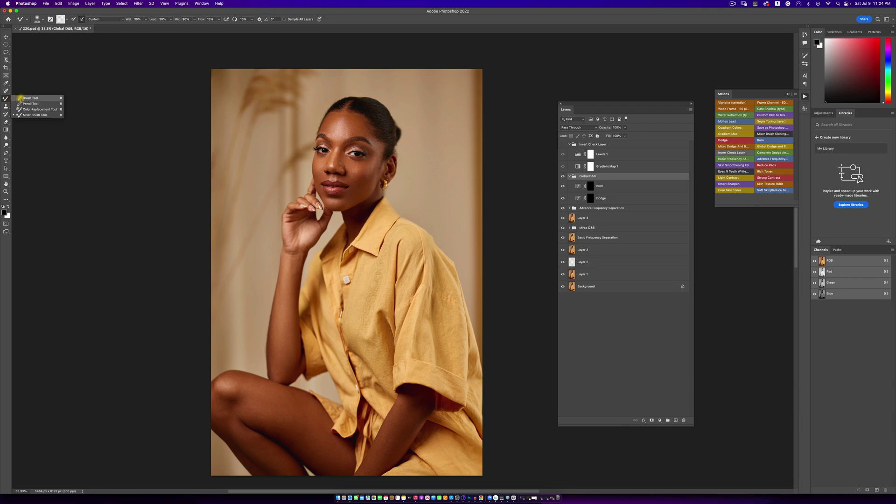
{"action": "left_click", "coordinate": [23, 99]}
{"action": "left_click", "coordinate": [173, 19]}
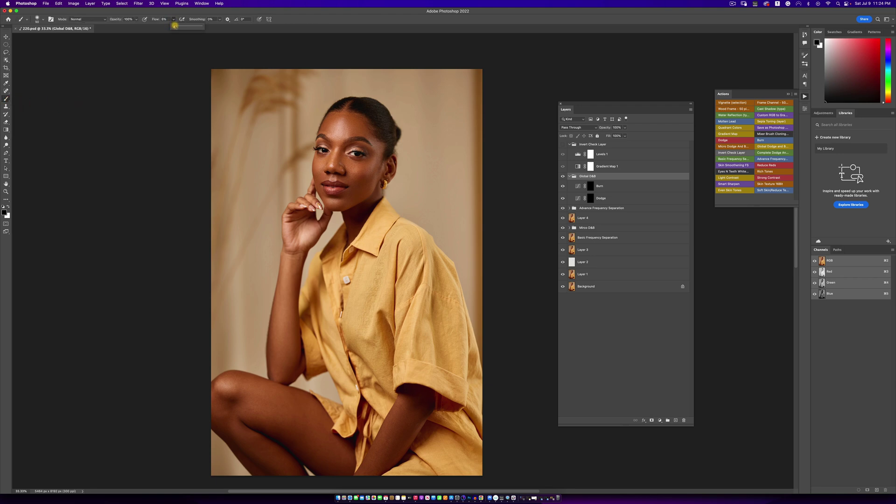
{"action": "left_click", "coordinate": [302, 22]}
Hide everything from Advance Frequency Separation down to Layer 1, comparing the portrait with and without that group
{"action": "left_click_drag", "start_coordinate": [562, 210], "coordinate": [562, 274]}
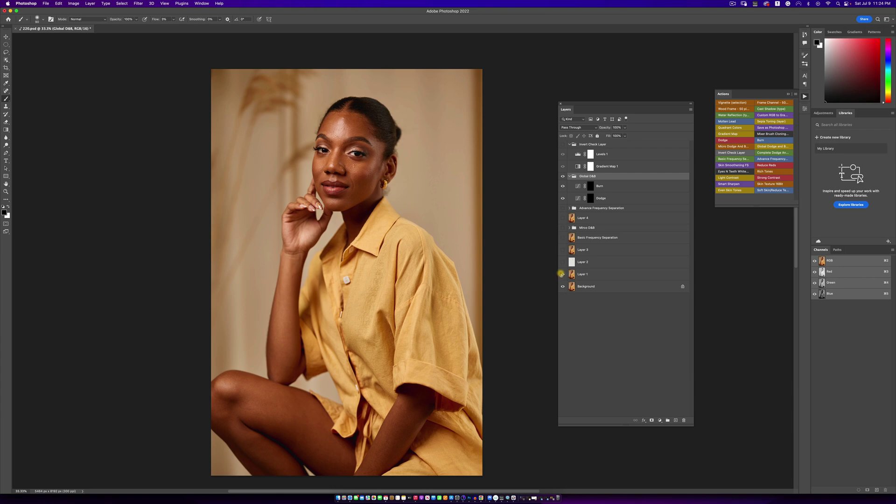
{"action": "left_click", "coordinate": [563, 209]}
{"action": "left_click", "coordinate": [563, 208]}
{"action": "left_click", "coordinate": [565, 209]}
{"action": "key", "text": "z"}
{"action": "left_click", "coordinate": [345, 195], "text": "alt"}
{"action": "left_click", "coordinate": [345, 195], "text": "alt"}
{"action": "left_click", "coordinate": [392, 206]}
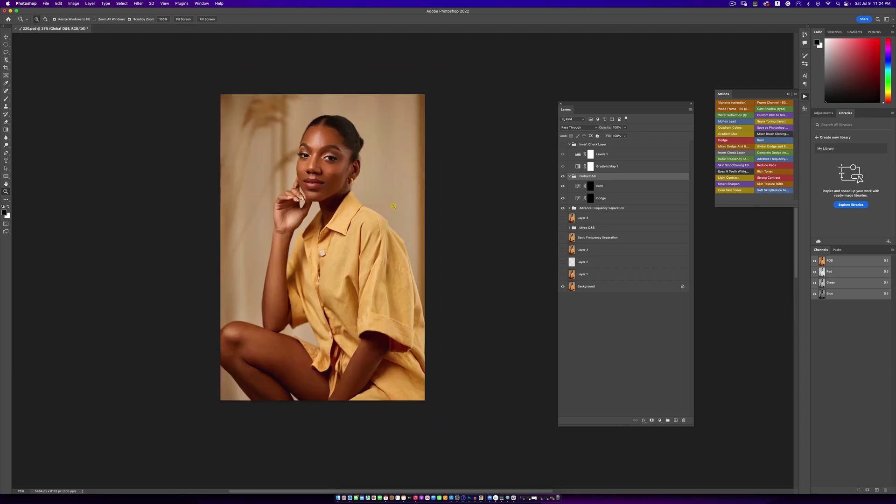
{"action": "left_click", "coordinate": [392, 206]}
{"action": "key", "text": "b"}
{"action": "left_click", "coordinate": [563, 208]}
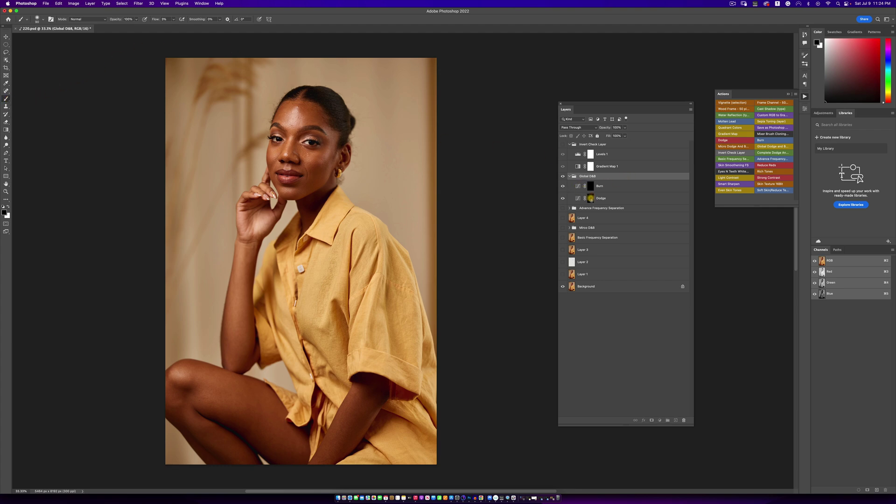
Paint white on the Dodge mask to brighten the highlights on the face and legs, adapting the brush size to each area
{"action": "left_click", "coordinate": [590, 198]}
{"action": "key", "text": "x"}
{"action": "key", "text": "bracketright"}
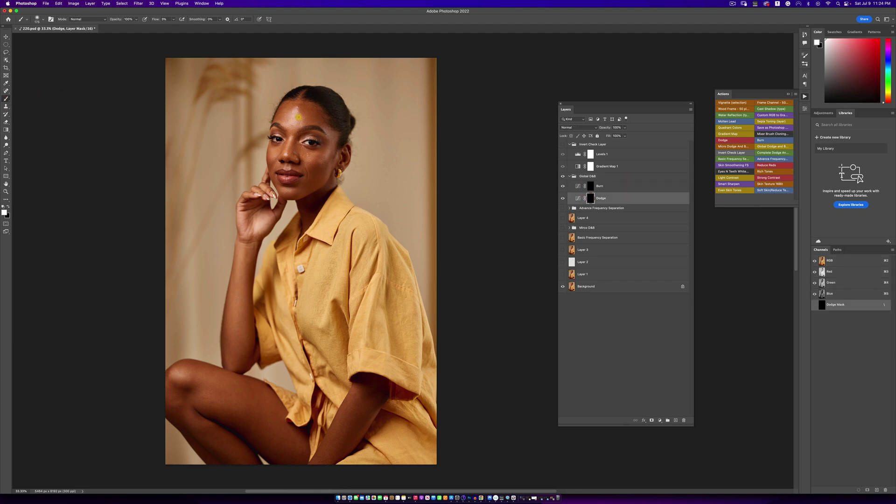
{"action": "key", "text": "bracketleft"}
{"action": "key", "text": "z"}
{"action": "left_click_drag", "start_coordinate": [301, 109], "coordinate": [313, 158]}
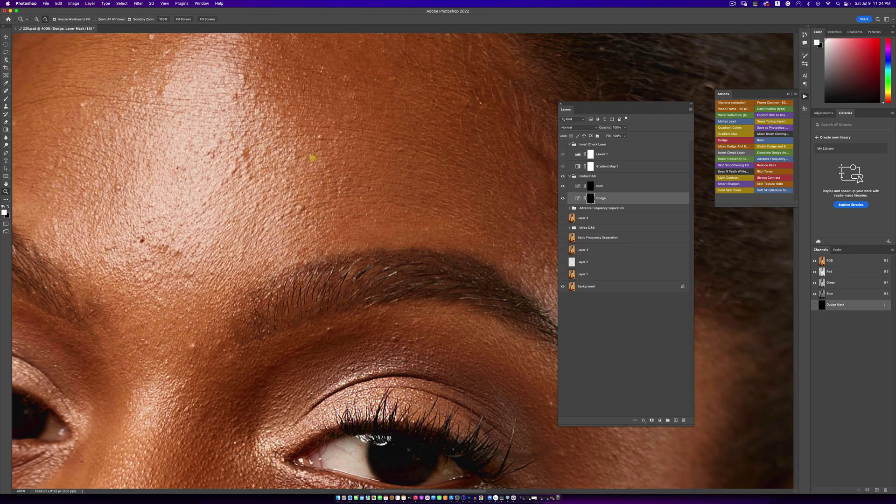
{"action": "left_click", "coordinate": [321, 158], "text": "alt"}
{"action": "key", "text": "b"}
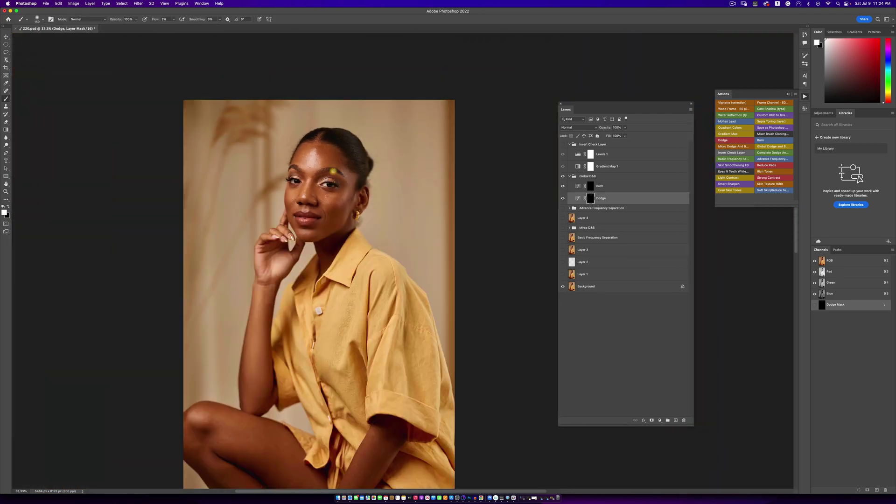
{"action": "scroll", "coordinate": [332, 184], "scroll_direction": "down", "scroll_amount": 3}
{"action": "key", "text": "bracketright"}
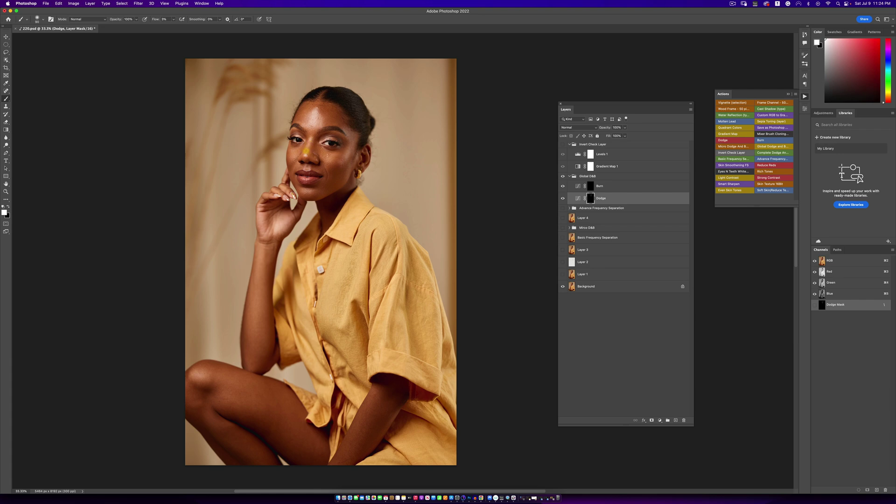
{"action": "key", "text": "bracketleft"}
{"action": "key", "text": "bracketleft"}
{"action": "key", "text": "bracketleft"}
{"action": "key", "text": "bracketright"}
{"action": "key", "text": "bracketright"}
{"action": "key", "text": "bracketright"}
{"action": "key", "text": "]"}
{"action": "key", "text": "]"}
{"action": "key", "text": "bracketright"}
{"action": "key", "text": "bracketright"}
{"action": "mouse_move", "coordinate": [286, 425]}
{"action": "left_mouse_down"}
{"action": "mouse_move", "coordinate": [231, 438]}
{"action": "mouse_move", "coordinate": [245, 447]}
{"action": "mouse_move", "coordinate": [275, 387]}
{"action": "left_mouse_up"}
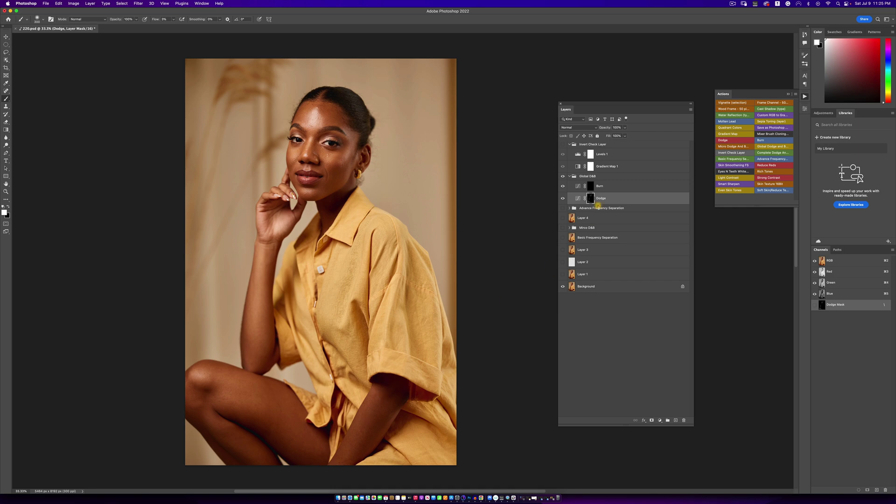
Paint white on the Burn mask at low flow to deepen the shadows, adapting the brush size to each area
{"action": "left_click", "coordinate": [590, 186]}
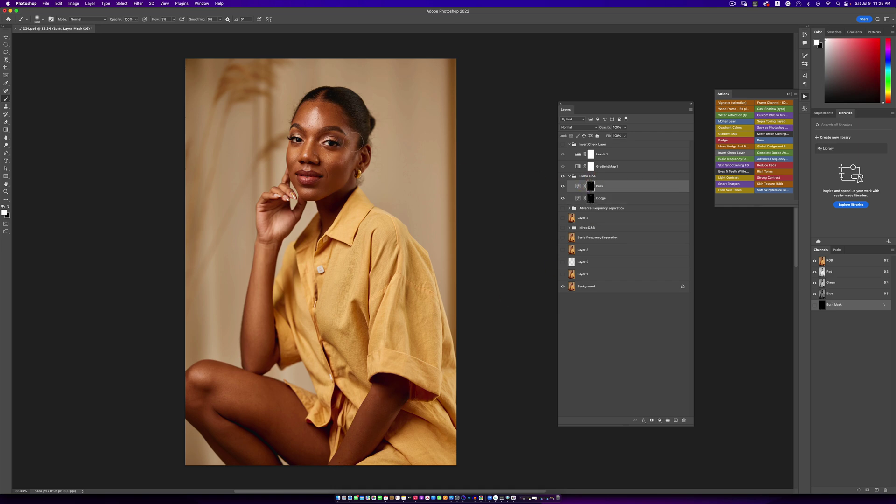
{"action": "key", "text": "bracketleft"}
{"action": "key", "text": "bracketleft"}
{"action": "key", "text": "bracketleft"}
{"action": "key", "text": "bracketright"}
{"action": "key", "text": "bracketright"}
{"action": "key", "text": "bracketright"}
{"action": "key", "text": "bracketright"}
{"action": "key", "text": "bracketright"}
{"action": "key", "text": "bracketright"}
{"action": "key", "text": "bracketright"}
{"action": "key", "text": "bracketright"}
{"action": "key", "text": "bracketleft"}
Collapse the Global D&B group, compare the image with and without it, and show the Advance Frequency Separation group again
{"action": "left_click", "coordinate": [572, 176]}
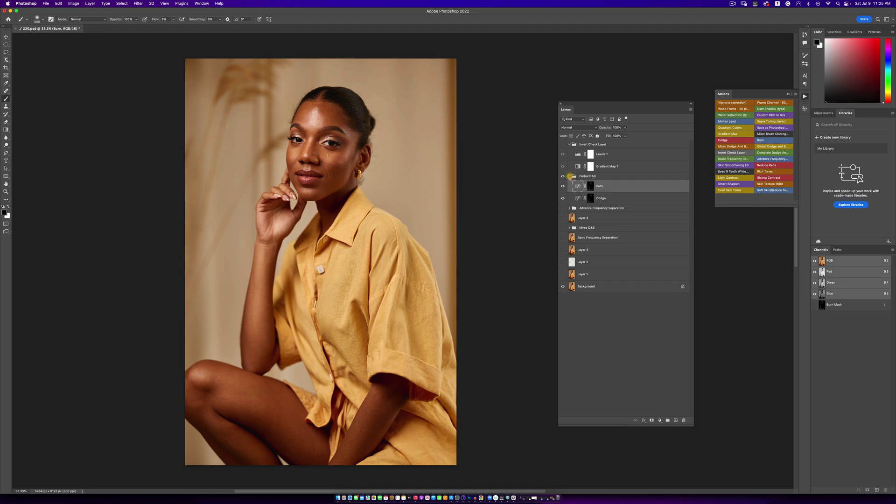
{"action": "left_click", "coordinate": [569, 176]}
{"action": "left_click", "coordinate": [562, 177]}
{"action": "left_click", "coordinate": [562, 176]}
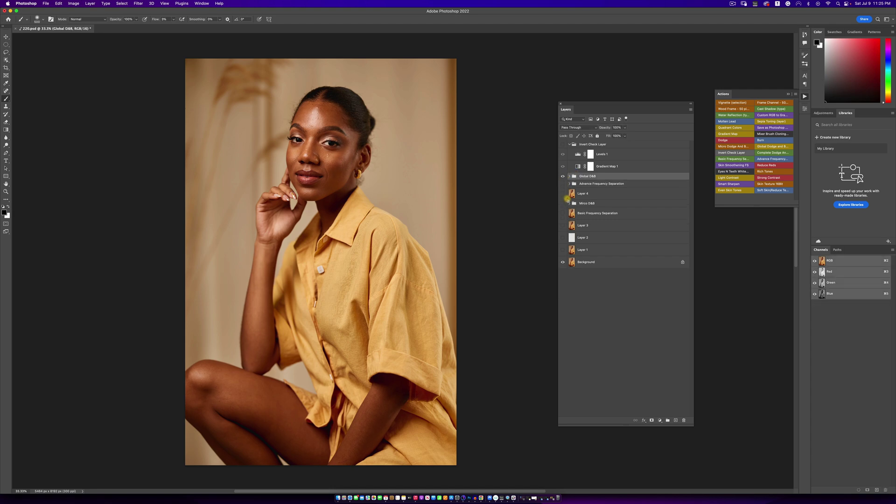
{"action": "left_click", "coordinate": [563, 185]}
Compare the retouched portrait with the original Background and examine the skin and body contours at different magnifications
{"action": "key", "text": "z"}
{"action": "left_click", "coordinate": [384, 218], "text": "alt"}
{"action": "left_click", "coordinate": [366, 214], "text": "alt"}
{"action": "left_click", "coordinate": [357, 221]}
{"action": "left_click", "coordinate": [357, 220]}
{"action": "key", "text": "b"}
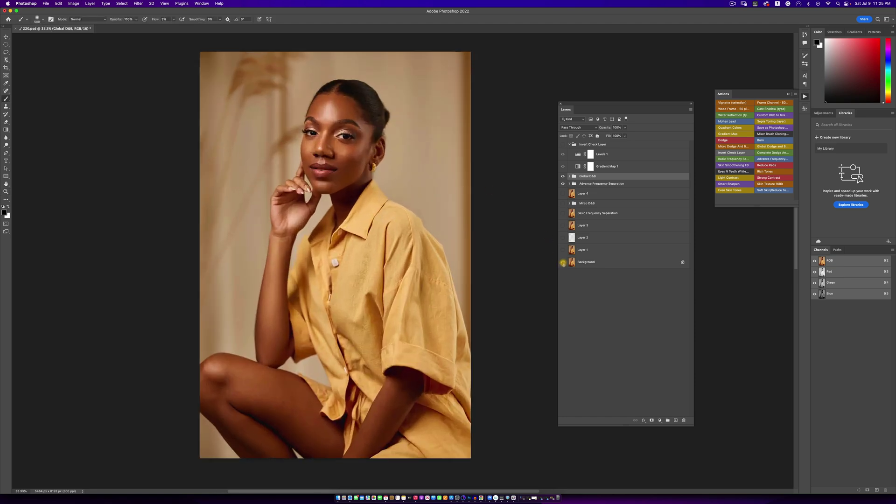
{"action": "left_click", "coordinate": [563, 262]}
{"action": "key", "text": "z"}
{"action": "left_click", "coordinate": [416, 253], "text": "alt"}
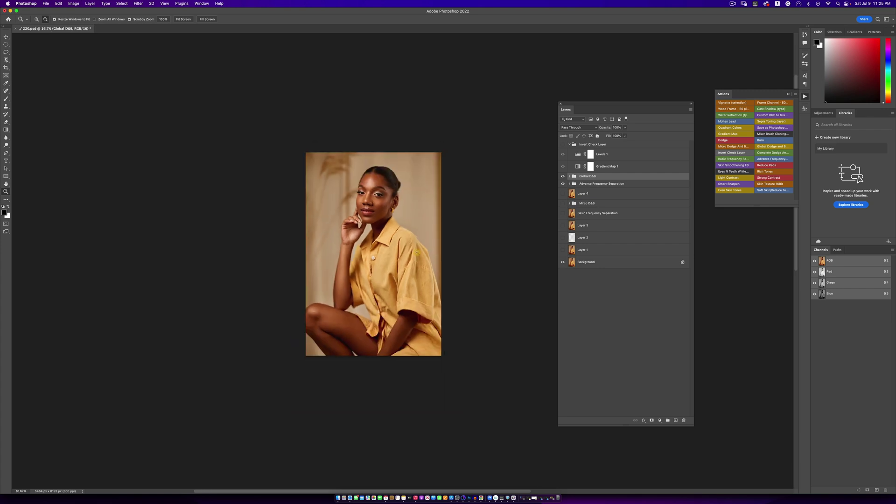
{"action": "left_click", "coordinate": [416, 253]}
{"action": "key", "text": "b"}
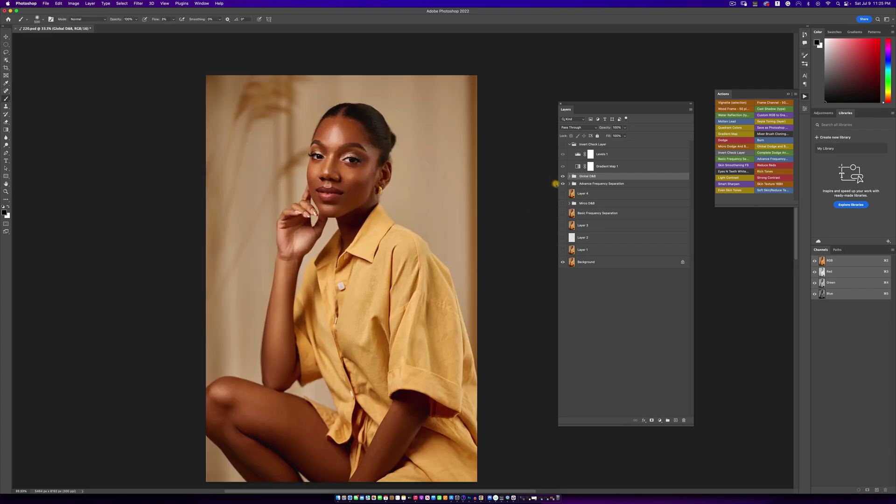
{"action": "key", "text": "z"}
{"action": "left_click", "coordinate": [356, 227]}
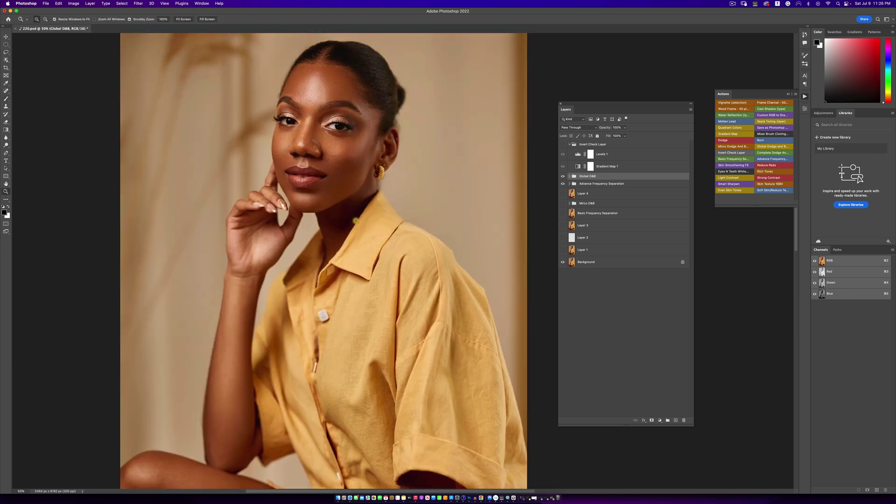
{"action": "left_click", "coordinate": [347, 146]}
{"action": "left_click", "coordinate": [356, 147], "text": "alt"}
{"action": "key", "text": "b"}
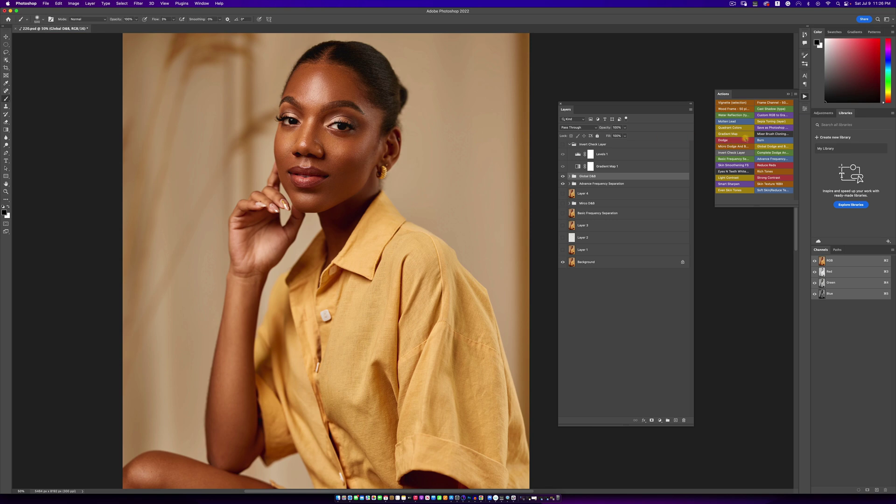
Run the Eyes N Teeth Whitening action and expand its group to target the Photo Filter 1 mask
{"action": "left_click", "coordinate": [726, 171]}
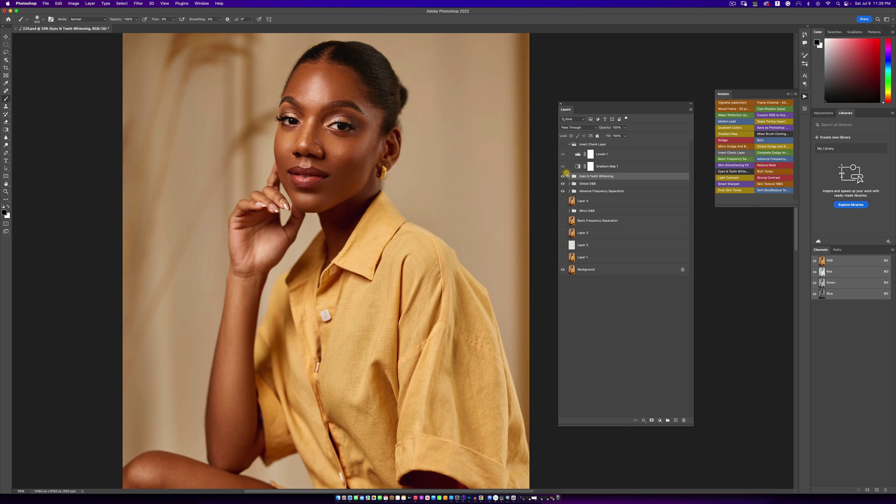
{"action": "left_click", "coordinate": [570, 176]}
{"action": "left_click", "coordinate": [586, 211]}
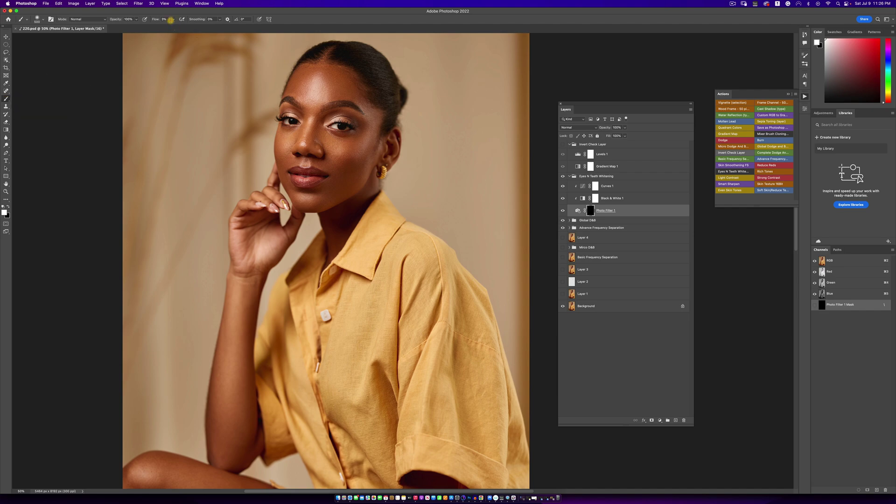
Paint white over the whites of the eyes on the Photo Filter 1 mask with a small brush at 100% flow
{"action": "key", "text": "z"}
{"action": "left_click_drag", "start_coordinate": [322, 108], "coordinate": [365, 155]}
{"action": "left_click", "coordinate": [366, 155], "text": "alt"}
{"action": "key", "text": "b"}
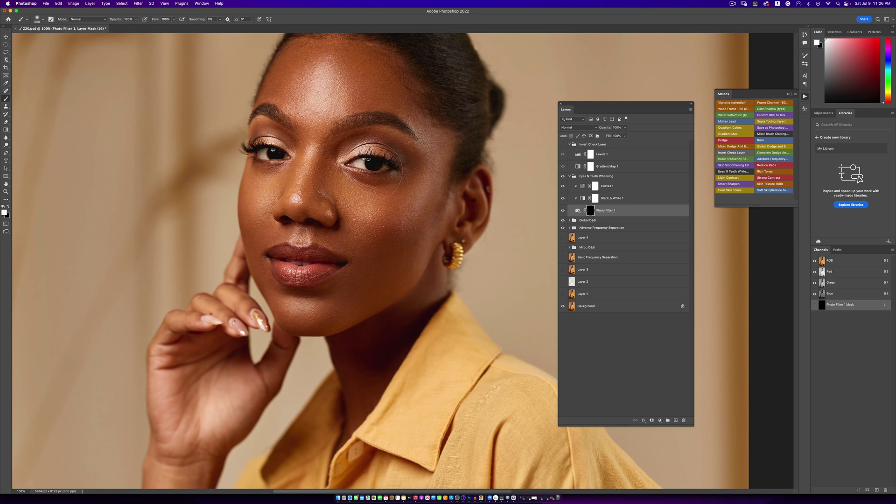
{"action": "key", "text": "["}
{"action": "key", "text": "["}
{"action": "key", "text": "["}
{"action": "key", "text": "["}
{"action": "key", "text": "["}
{"action": "left_click", "coordinate": [369, 164]}
{"action": "left_click_drag", "start_coordinate": [357, 162], "coordinate": [387, 167]}
Lower the Photo Filter 1 opacity to 72% and the Eyes N Teeth Whitening group opacity to 88%, then collapse the group
{"action": "left_click", "coordinate": [625, 127]}
{"action": "left_click_drag", "start_coordinate": [624, 135], "coordinate": [619, 135]}
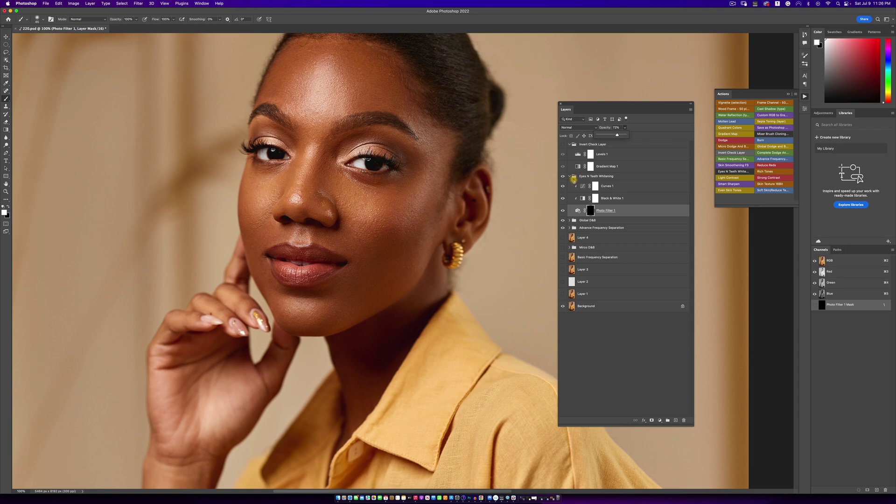
{"action": "left_click", "coordinate": [575, 176]}
{"action": "left_click", "coordinate": [625, 127]}
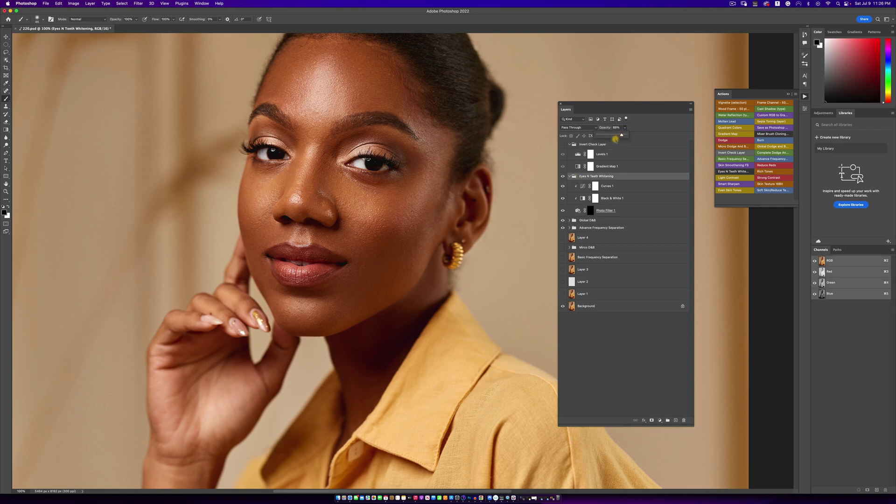
{"action": "left_click", "coordinate": [570, 177]}
Examine the eye whitening in the context of the full portrait at reduced magnification
{"action": "key", "text": "z"}
{"action": "left_click", "coordinate": [354, 192], "text": "alt"}
{"action": "left_click", "coordinate": [353, 192], "text": "alt"}
{"action": "left_click", "coordinate": [355, 206], "text": "alt"}
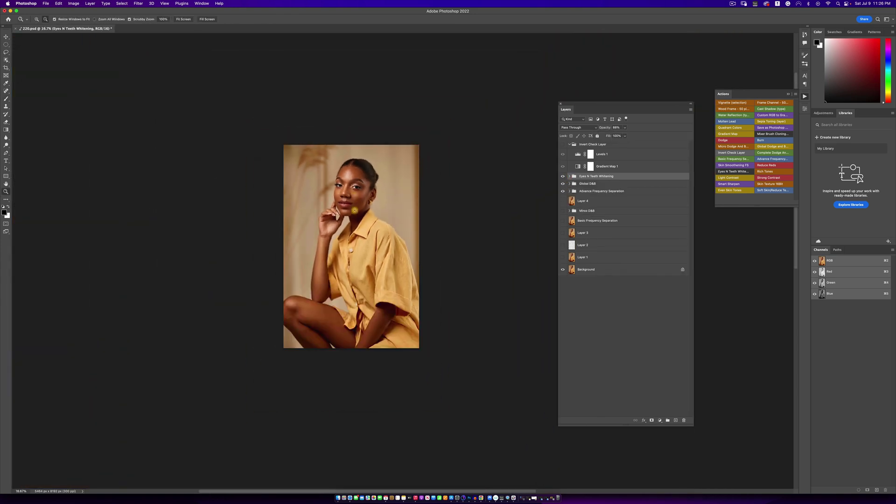
{"action": "left_click", "coordinate": [358, 223], "text": "alt"}
{"action": "left_click", "coordinate": [361, 229]}
{"action": "left_click", "coordinate": [361, 229]}
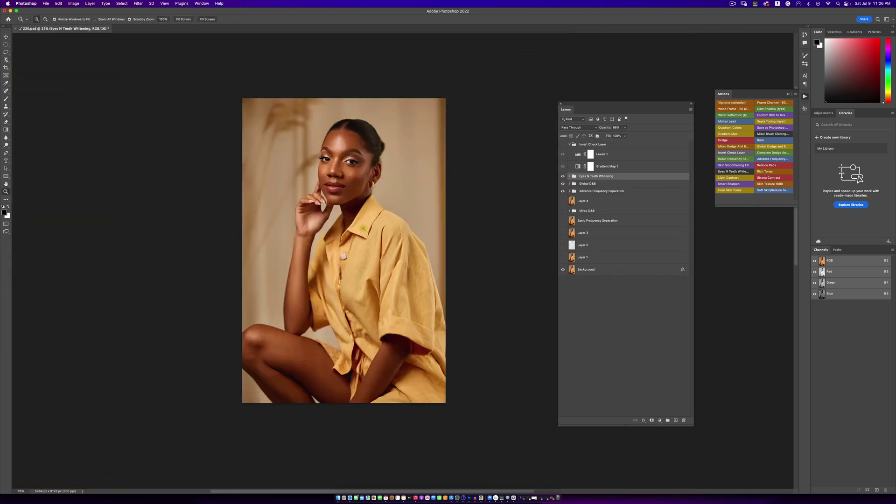
{"action": "left_click", "coordinate": [361, 228]}
{"action": "key", "text": "b"}
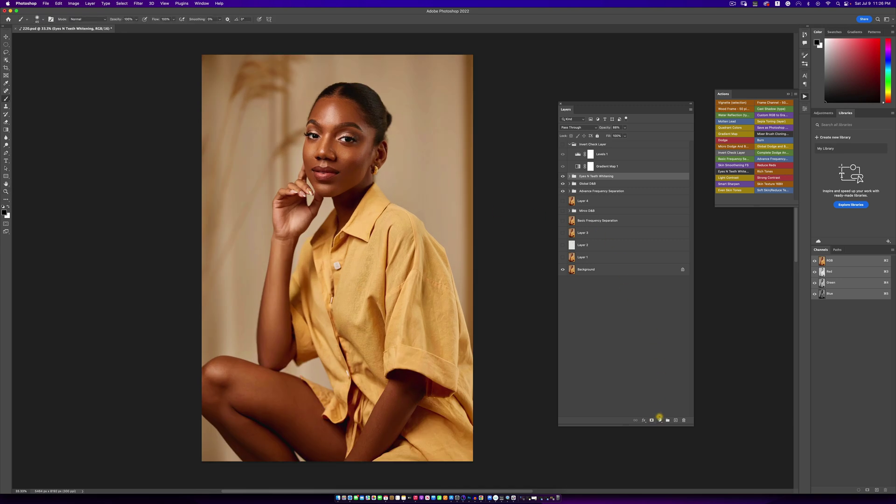
Add a Levels adjustment layer above the Eyes N Teeth Whitening group and fine-tune its shadow and highlight input levels
{"action": "left_click", "coordinate": [660, 420]}
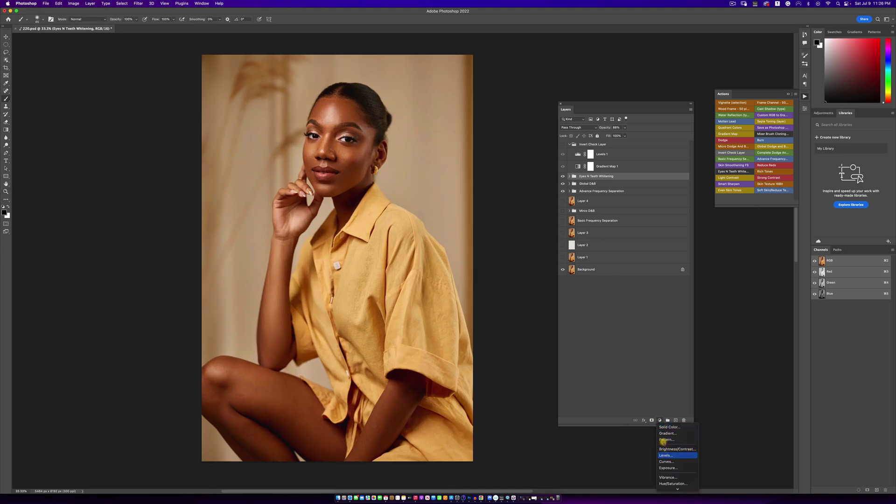
{"action": "left_click", "coordinate": [664, 456]}
{"action": "left_click_drag", "start_coordinate": [727, 170], "coordinate": [727, 170]}
{"action": "left_click_drag", "start_coordinate": [790, 170], "coordinate": [789, 169]}
{"action": "left_click", "coordinate": [788, 107]}
Examine the overall contrast of the portrait after the Levels adjustment at different magnifications
{"action": "key", "text": "z"}
{"action": "left_click", "coordinate": [387, 165], "text": "alt"}
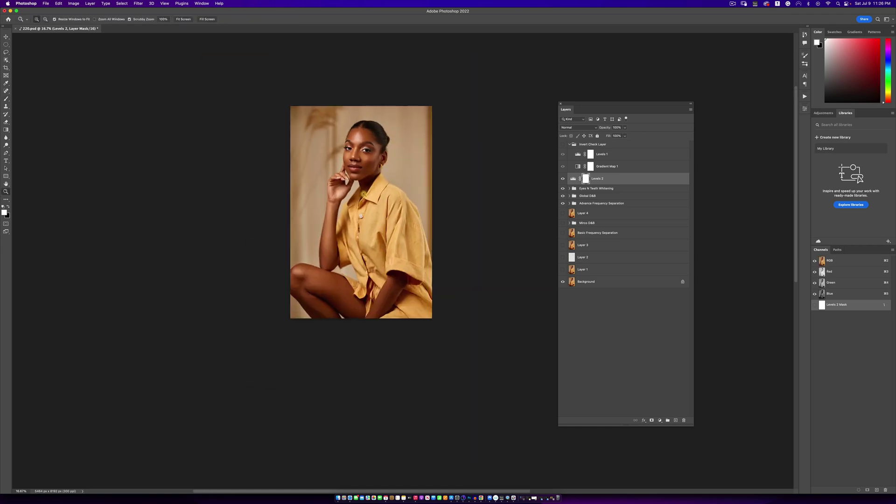
{"action": "left_click", "coordinate": [368, 191]}
{"action": "left_click", "coordinate": [377, 109], "text": "alt"}
{"action": "left_click", "coordinate": [376, 107]}
{"action": "left_click", "coordinate": [382, 112]}
{"action": "left_click", "coordinate": [382, 112], "text": "alt"}
{"action": "left_click", "coordinate": [382, 112]}
{"action": "key", "text": "b"}
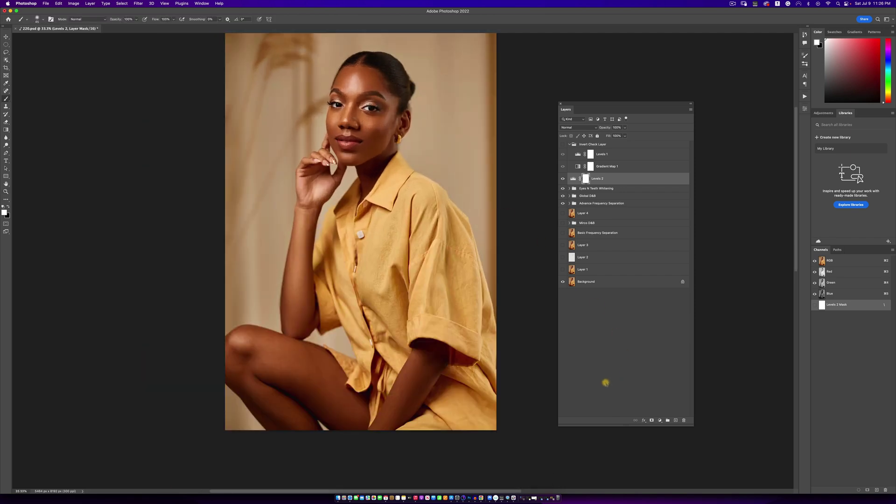
Add a Color Lookup adjustment layer above Levels 2 and apply the Natural Skintone LUTs 2.CUBE profile
{"action": "left_click", "coordinate": [661, 419]}
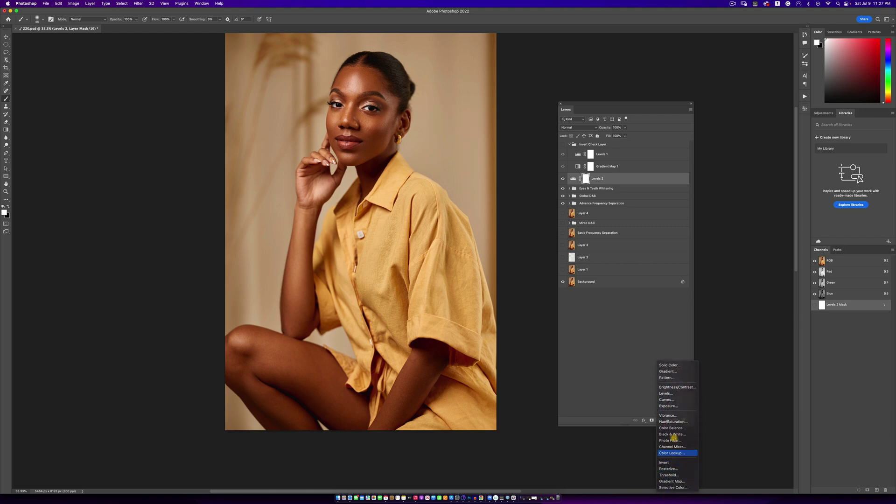
{"action": "left_click", "coordinate": [672, 451]}
{"action": "left_click", "coordinate": [743, 127]}
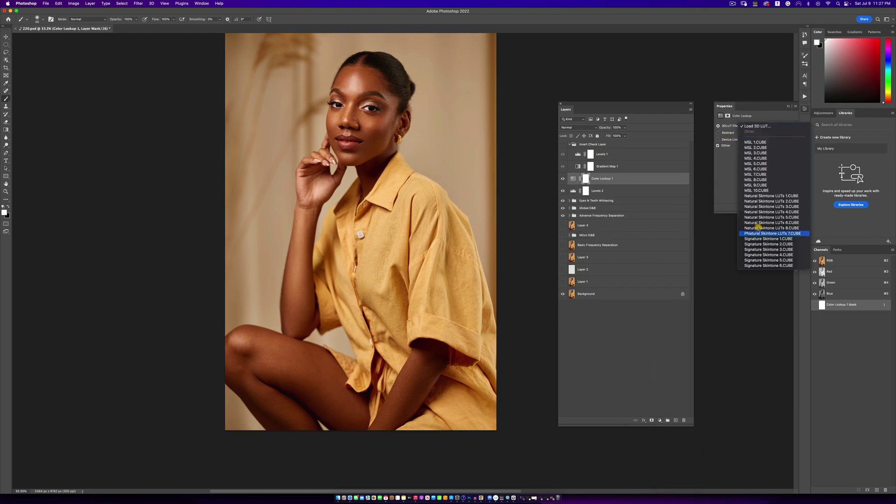
{"action": "left_click", "coordinate": [762, 202]}
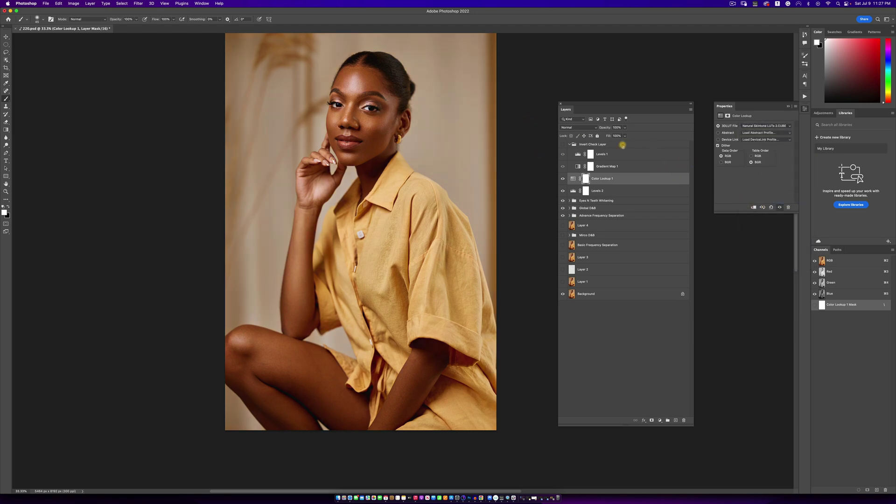
Try the Natural Skintone LUTs 3.CUBE profile on the Color Lookup layer with its opacity lowered to 39%
{"action": "left_click", "coordinate": [753, 126]}
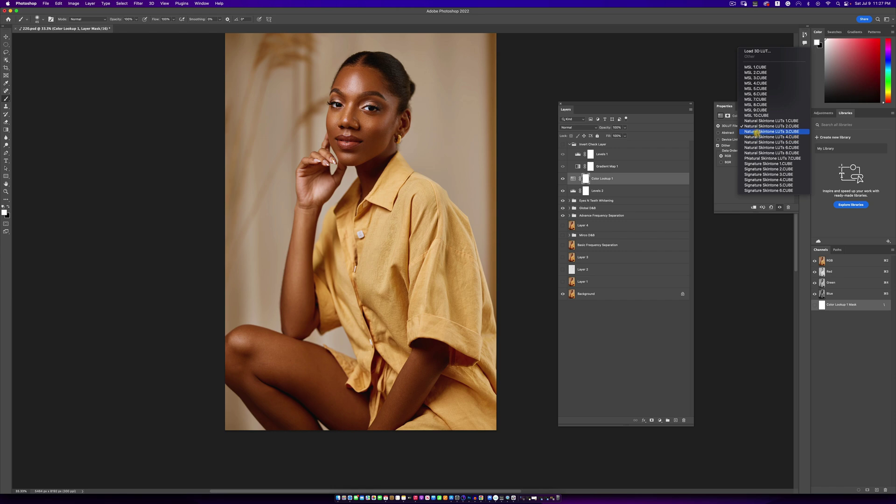
{"action": "left_click", "coordinate": [756, 133]}
{"action": "left_click", "coordinate": [752, 126]}
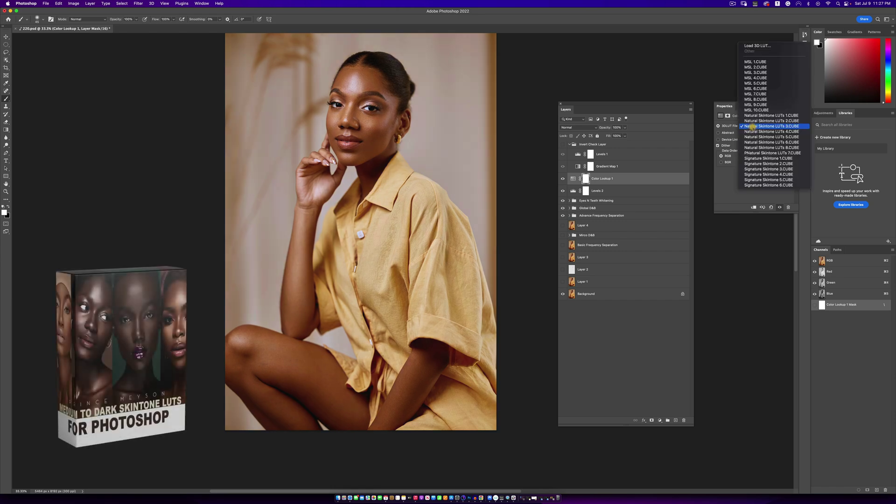
{"action": "left_click", "coordinate": [621, 129]}
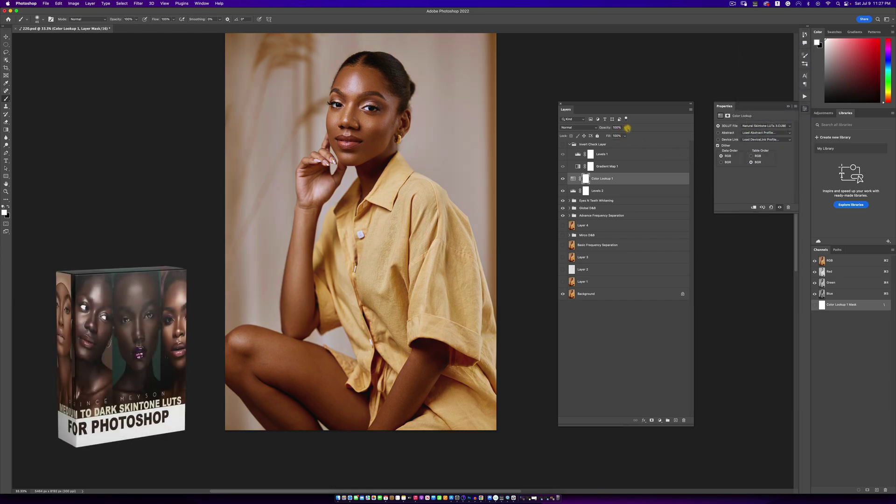
{"action": "left_click", "coordinate": [625, 128]}
{"action": "left_click_drag", "start_coordinate": [628, 135], "coordinate": [614, 135]}
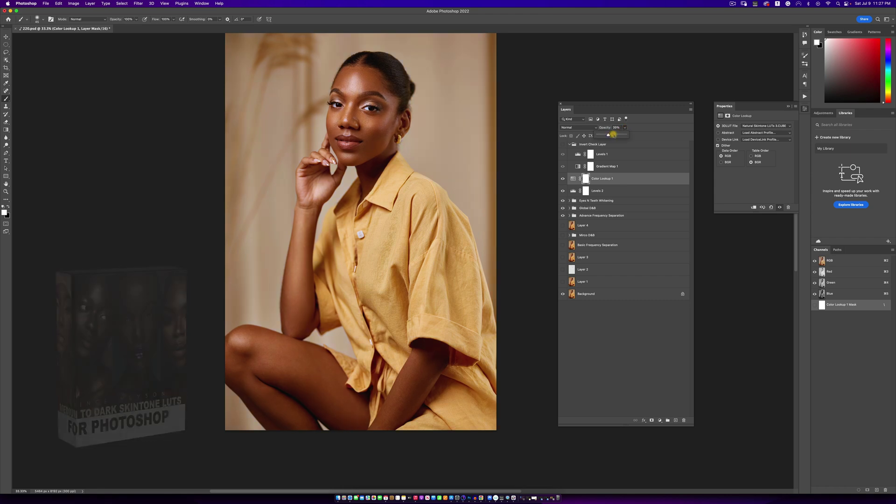
Set the Color Lookup layer to Natural Skintone LUTs 2.CUBE and its opacity to 80%
{"action": "left_click", "coordinate": [751, 128]}
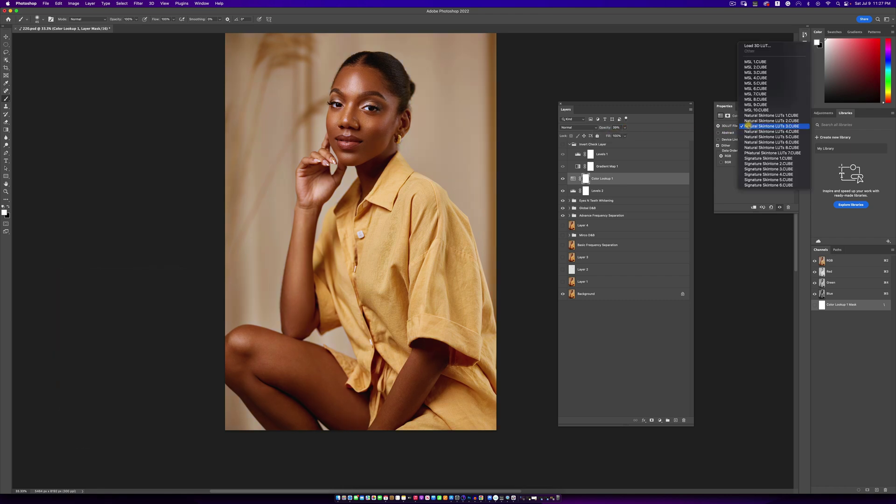
{"action": "left_click", "coordinate": [749, 121]}
{"action": "left_click", "coordinate": [625, 128]}
{"action": "left_click_drag", "start_coordinate": [624, 135], "coordinate": [635, 134]}
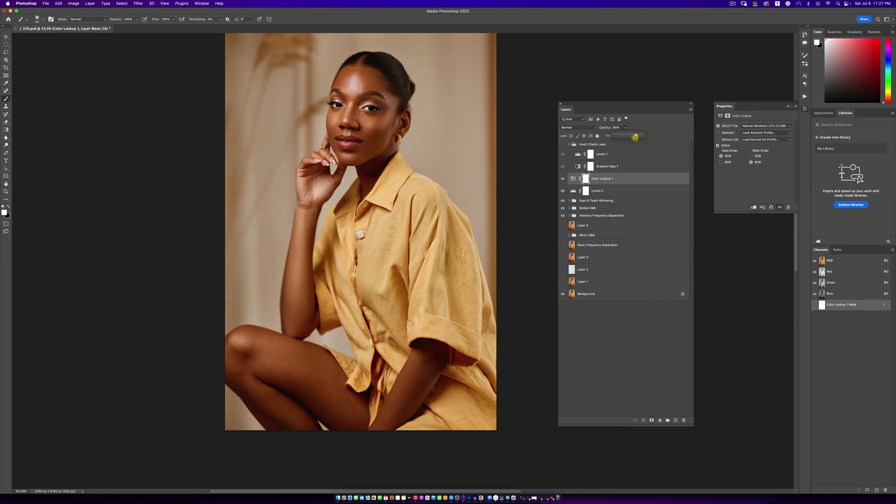
{"action": "left_click", "coordinate": [574, 178]}
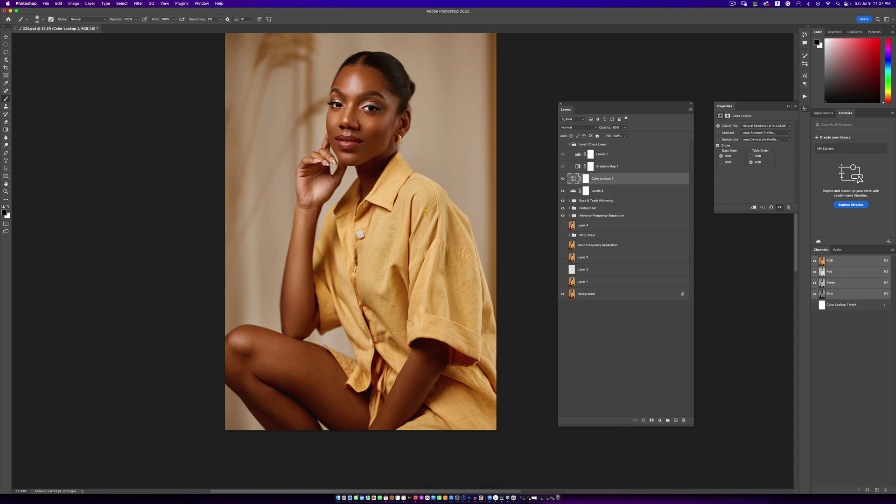
Examine the color grading on the face and across the full portrait at different magnifications
{"action": "key", "text": "z"}
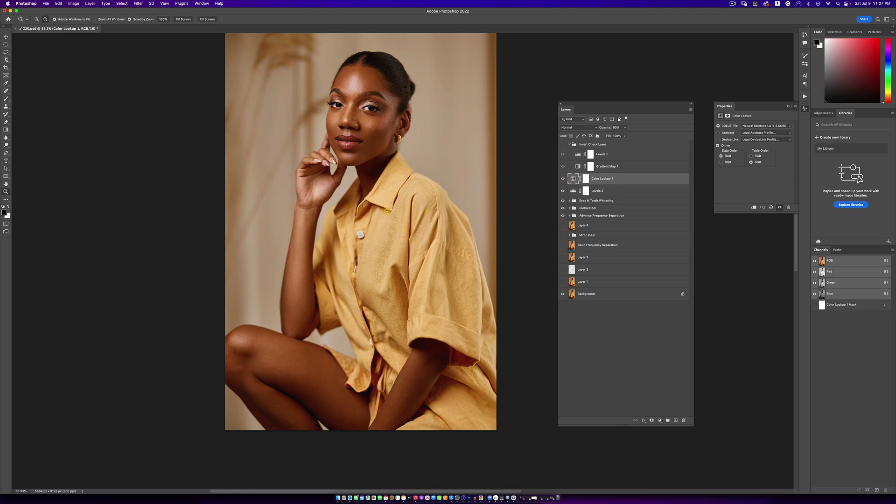
{"action": "left_click", "coordinate": [387, 210], "text": "alt"}
{"action": "left_click", "coordinate": [387, 210], "text": "alt"}
{"action": "left_click", "coordinate": [387, 209], "text": "alt"}
{"action": "left_click", "coordinate": [391, 199]}
{"action": "left_click", "coordinate": [392, 199]}
{"action": "left_click", "coordinate": [392, 198]}
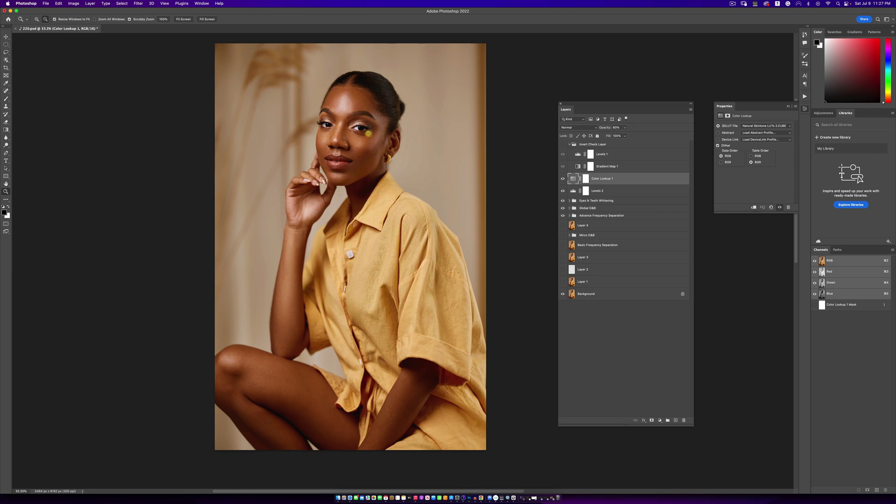
{"action": "left_click", "coordinate": [369, 134]}
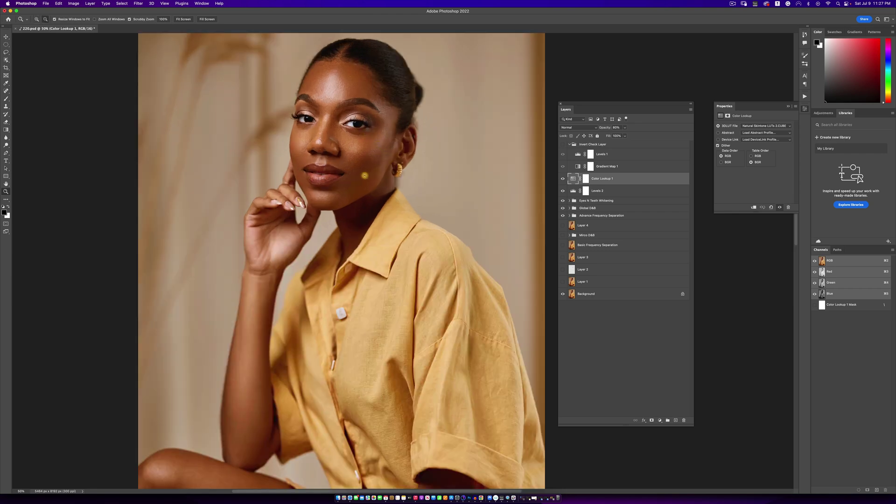
{"action": "left_click", "coordinate": [364, 176], "text": "alt"}
{"action": "key", "text": "b"}
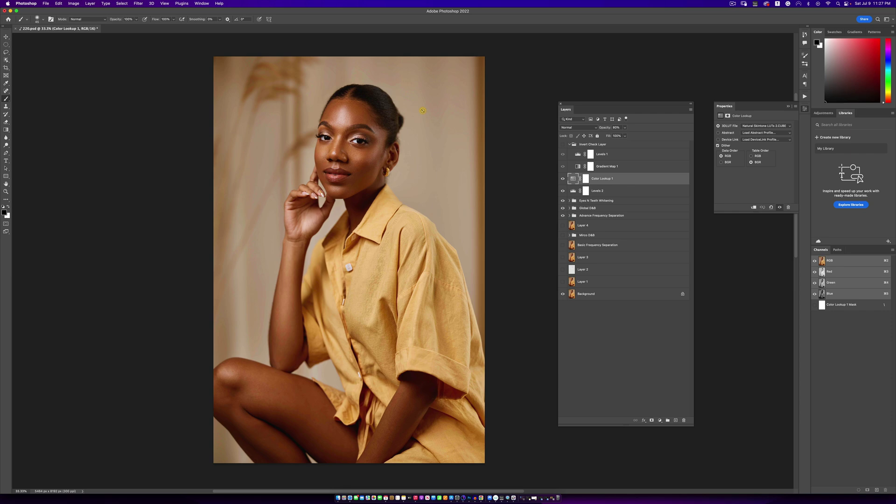
{"action": "key", "text": "z"}
{"action": "left_click", "coordinate": [339, 245], "text": "alt"}
{"action": "left_click", "coordinate": [339, 245], "text": "alt"}
{"action": "left_click", "coordinate": [339, 245]}
{"action": "key", "text": "b"}
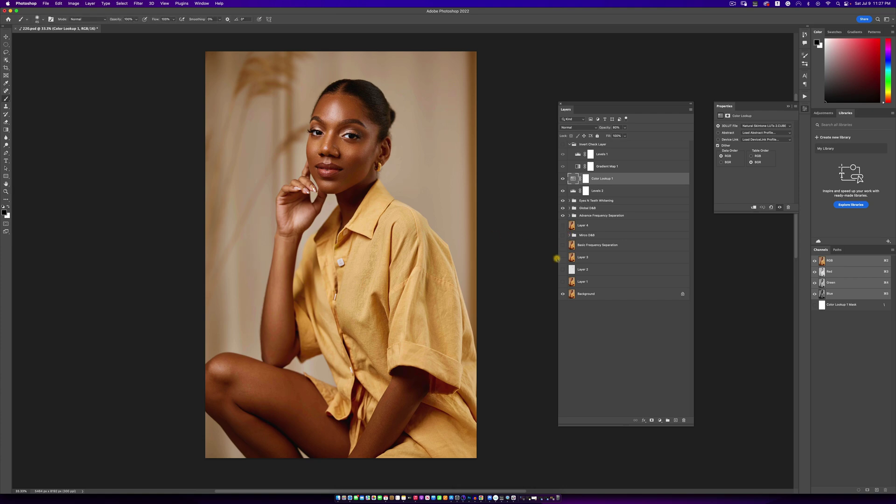
Show all the hidden layers and groups from Layer 4 down to Layer 1
{"action": "left_click_drag", "start_coordinate": [563, 226], "coordinate": [560, 282]}
{"action": "key", "text": "z"}
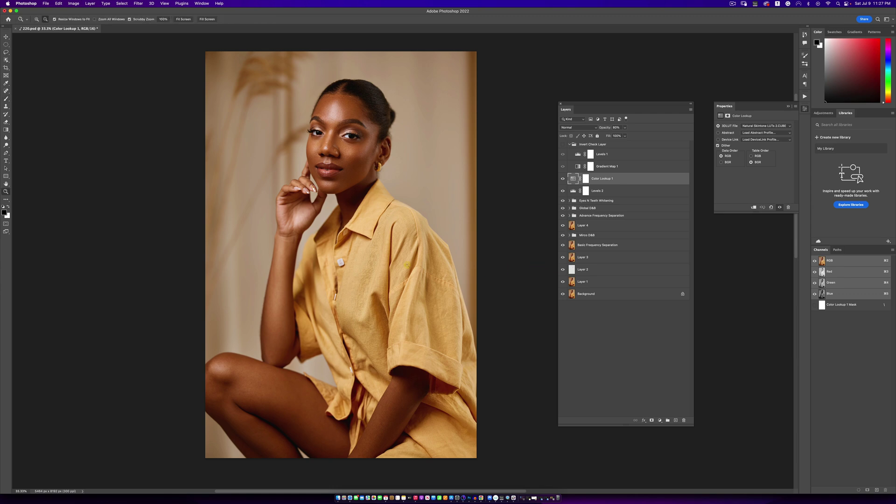
{"action": "left_click", "coordinate": [356, 271], "text": "alt"}
{"action": "left_click", "coordinate": [357, 270], "text": "alt"}
{"action": "left_click", "coordinate": [370, 255]}
{"action": "left_click", "coordinate": [371, 253]}
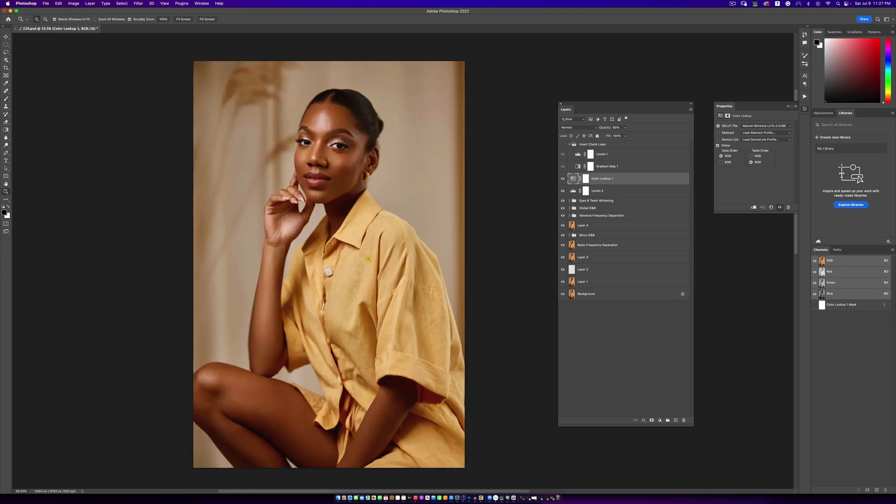
{"action": "key", "text": "b"}
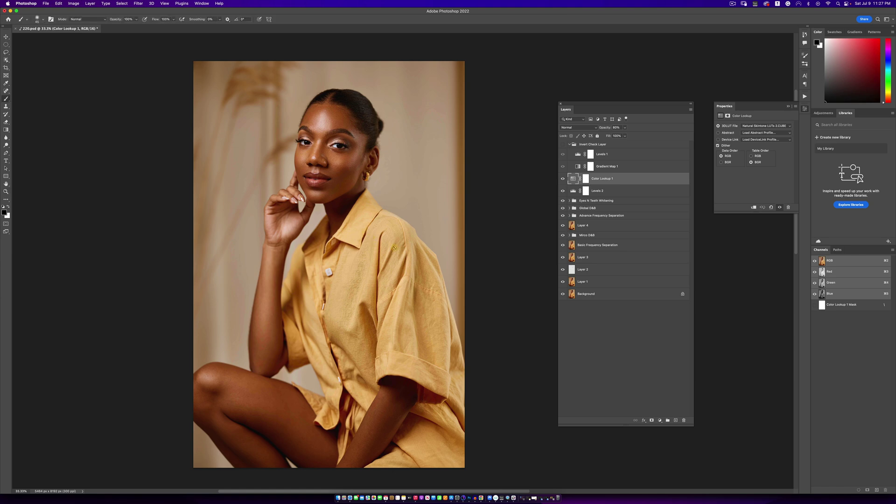
Compare the original Background with the finished retouch by isolating and restoring layer visibility, with the portrait fitted to the screen
{"action": "left_click", "coordinate": [563, 294], "text": "alt"}
{"action": "left_click", "coordinate": [563, 294], "text": "alt"}
{"action": "key", "text": "super+0"}
{"action": "left_click", "coordinate": [571, 294]}
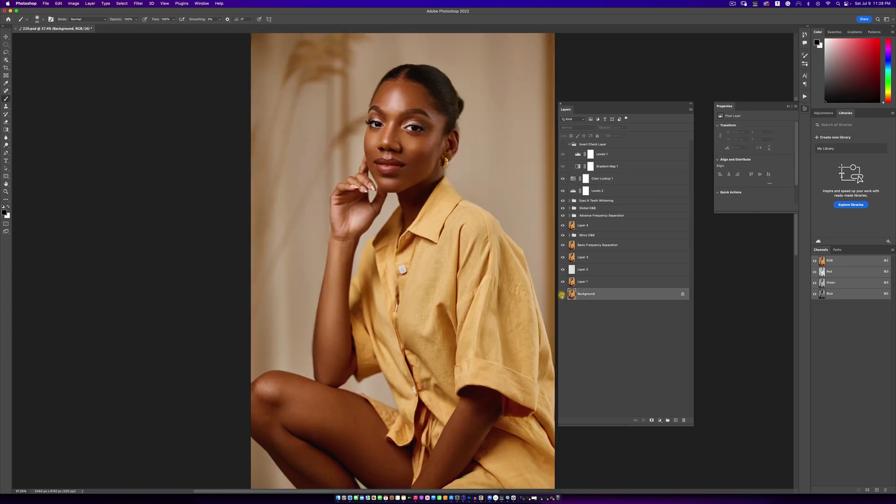
{"action": "left_click", "coordinate": [563, 295], "text": "alt"}
{"action": "left_click", "coordinate": [563, 294], "text": "alt"}
Compare the face before and after retouching at close range by isolating the Background layer, then return to the full portrait
{"action": "key", "text": "z"}
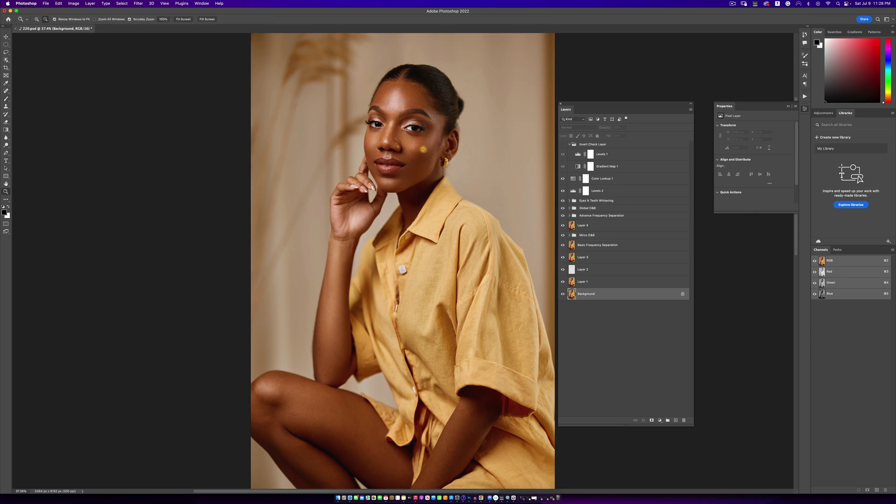
{"action": "left_click", "coordinate": [424, 149]}
{"action": "left_click", "coordinate": [413, 145]}
{"action": "key", "text": "b"}
{"action": "left_click_drag", "start_coordinate": [434, 166], "coordinate": [430, 214]}
{"action": "left_click", "coordinate": [563, 295], "text": "alt"}
{"action": "left_click", "coordinate": [563, 294], "text": "alt"}
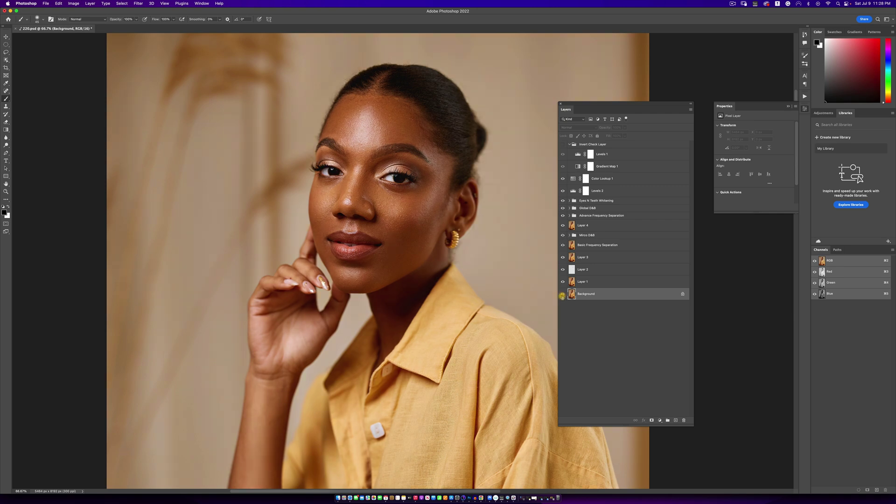
{"action": "key", "text": "z"}
{"action": "left_click", "coordinate": [418, 275], "text": "alt"}
{"action": "key", "text": "b"}
{"action": "scroll", "coordinate": [433, 209], "scroll_direction": "down", "scroll_amount": 5}
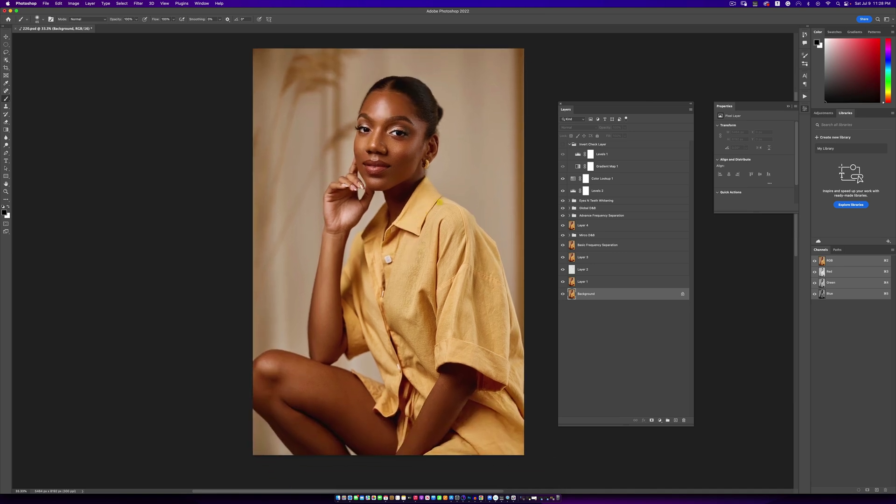